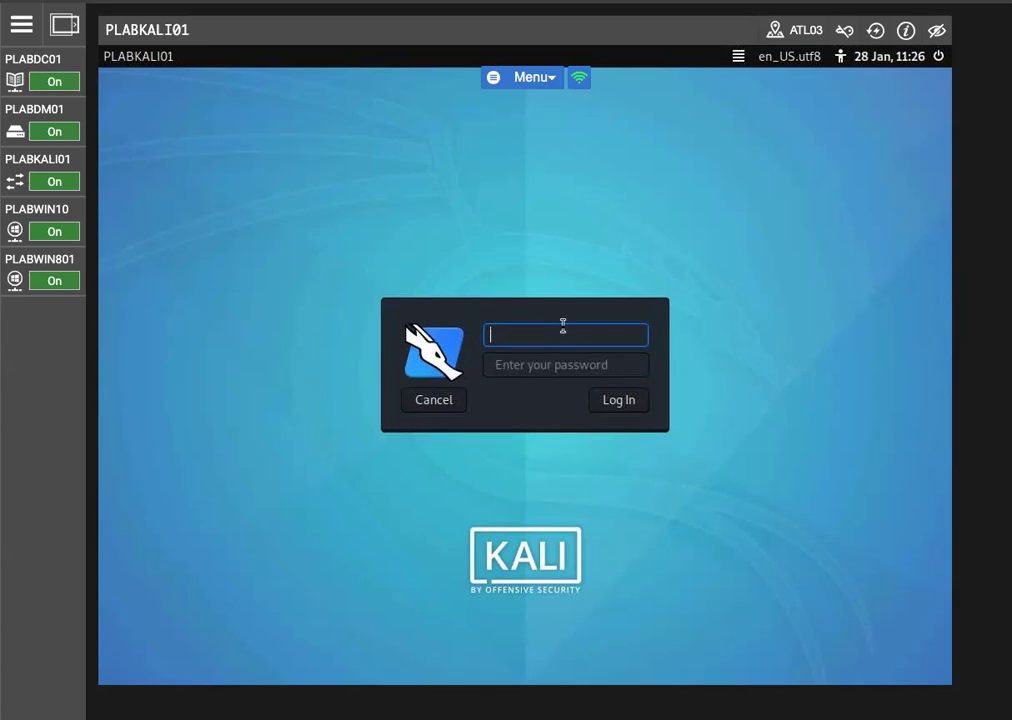
Log in to the Kali machine as root with the account password and close the notification text file
text(root)
key(Tab)
text(Passw0rd)
key(Return)
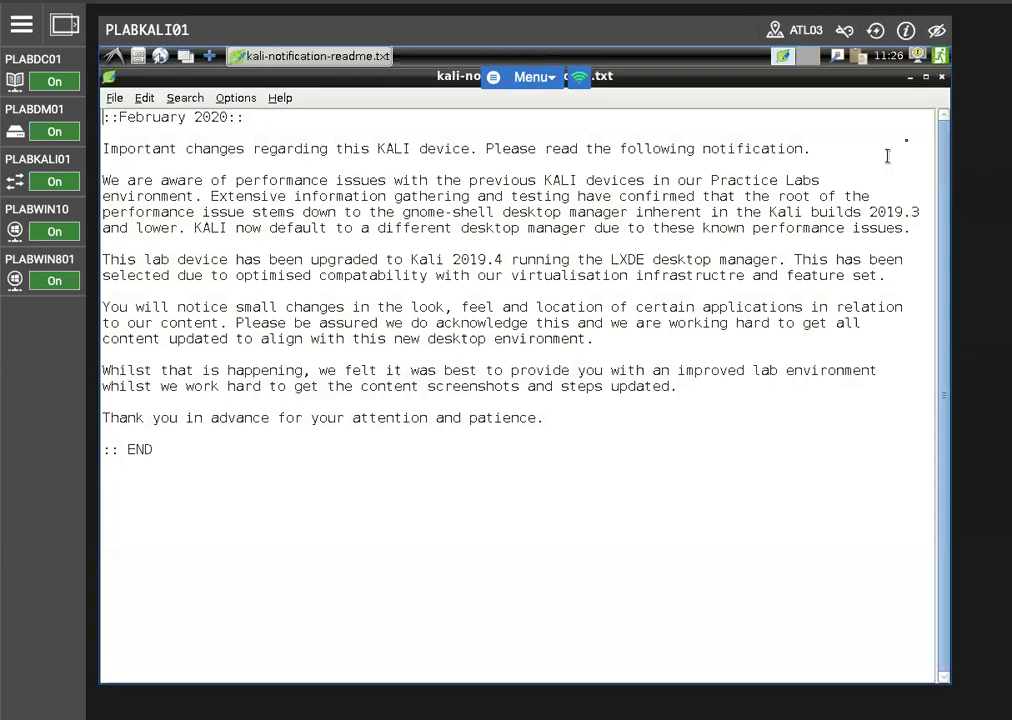
click(942, 78)
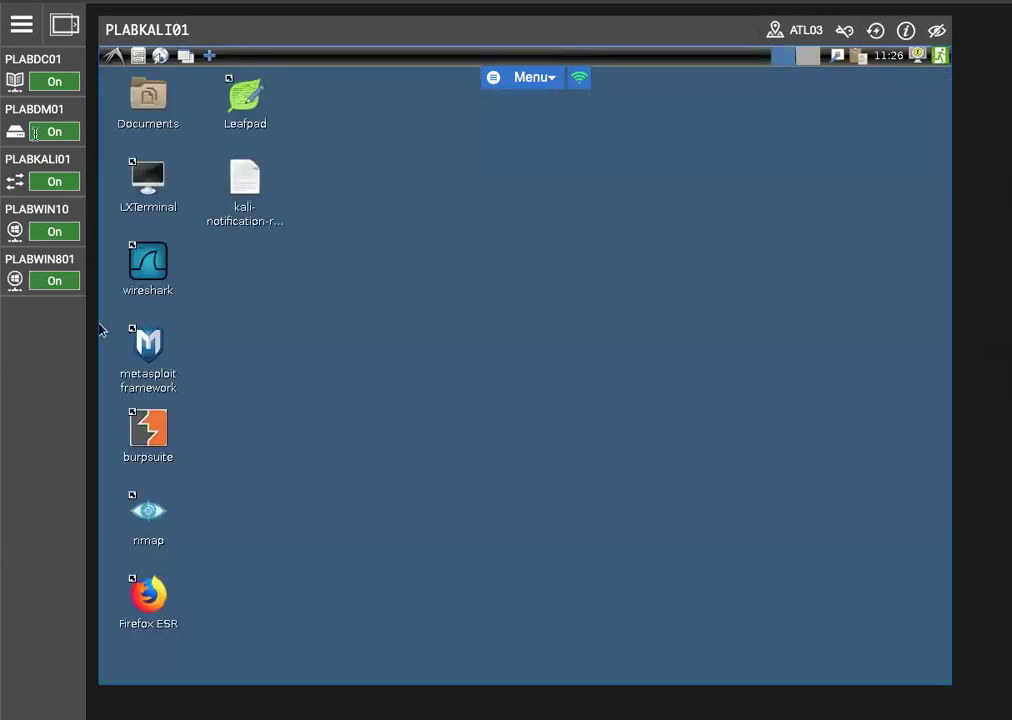
Start the OpenVAS scanner services from the vulnerability analysis applications
click(114, 55)
mouse_move(172, 97)
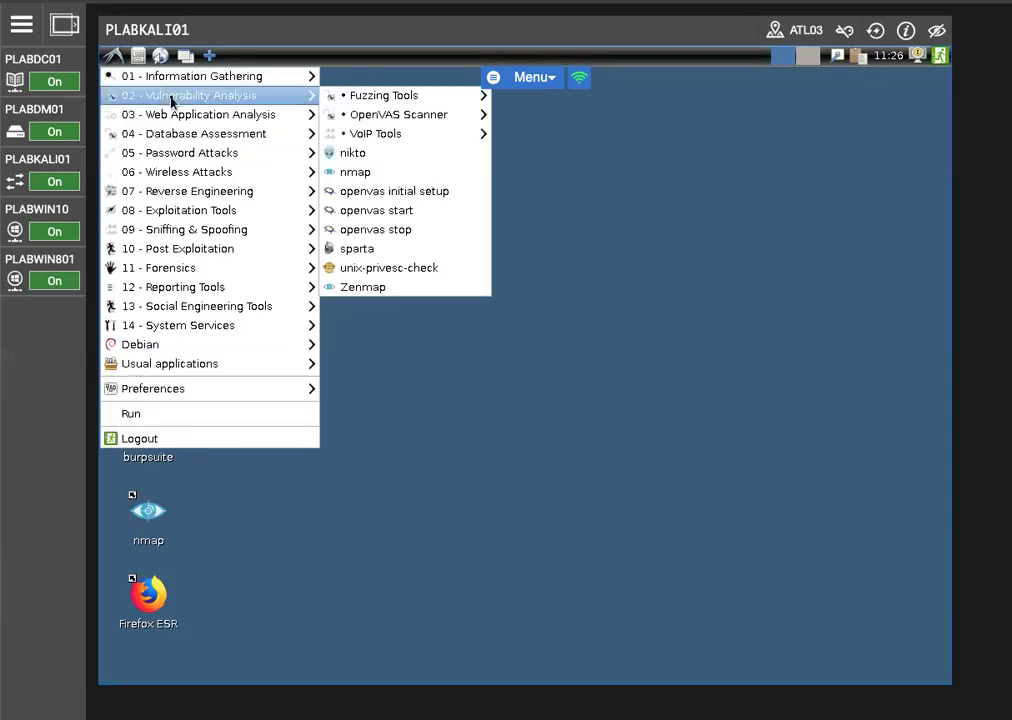
mouse_move(398, 116)
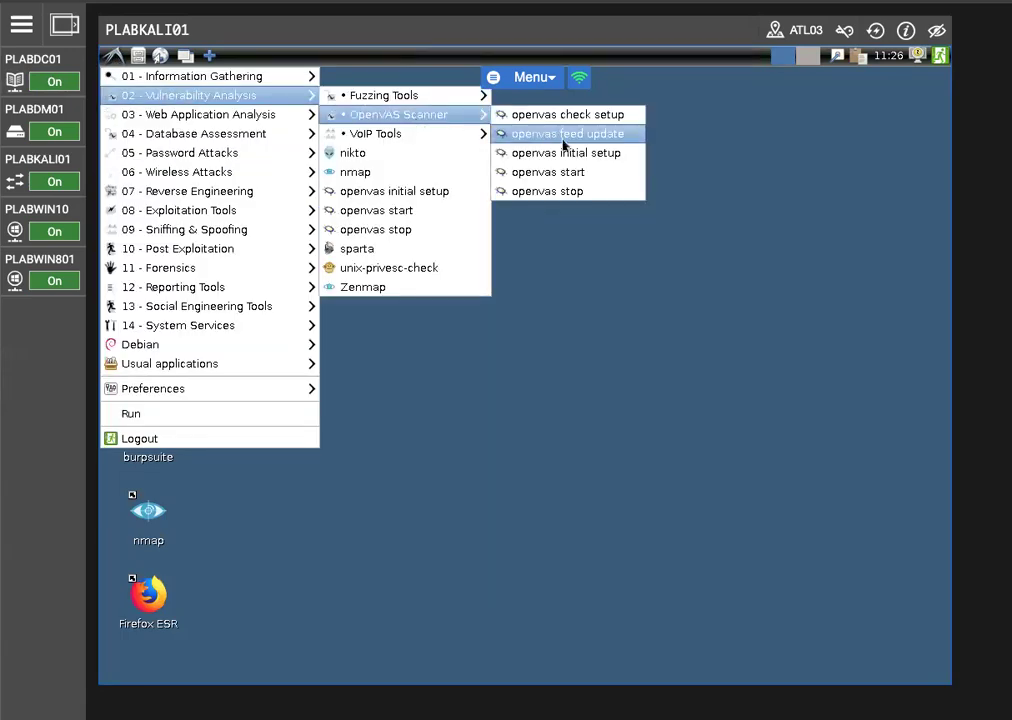
click(563, 175)
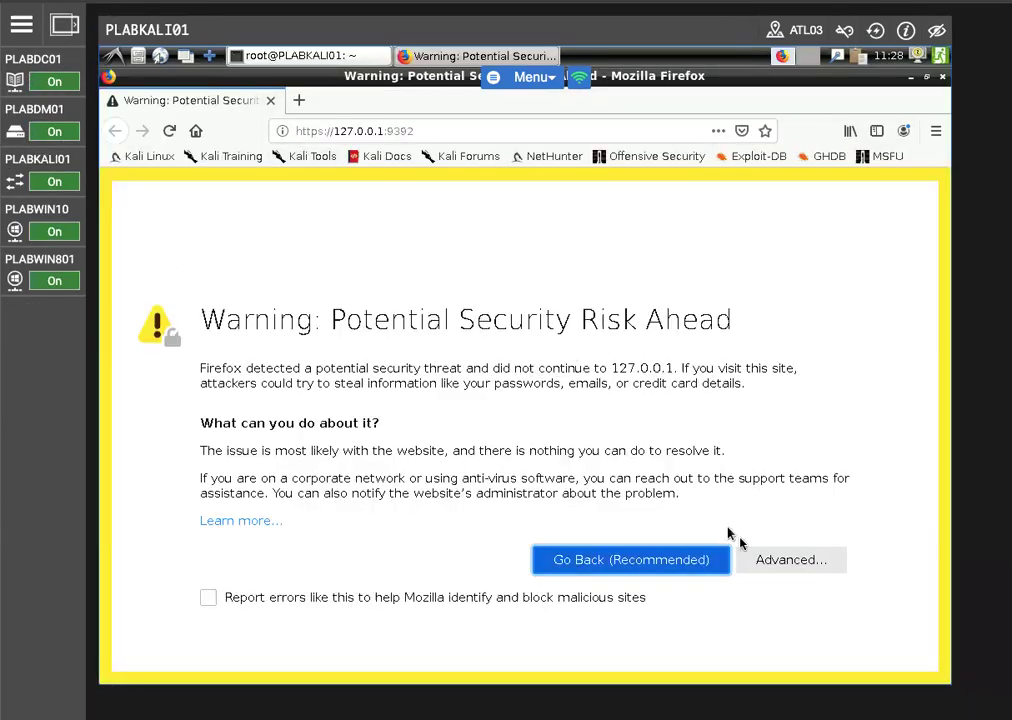
click(790, 561)
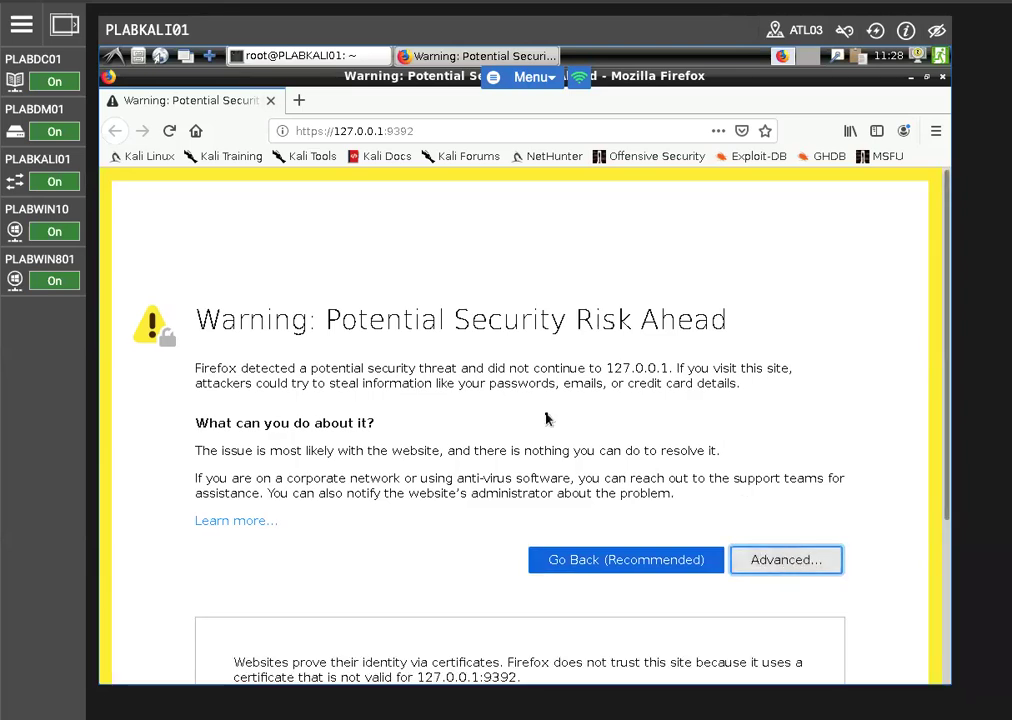
scroll(530, 415, down, 4)
click(744, 567)
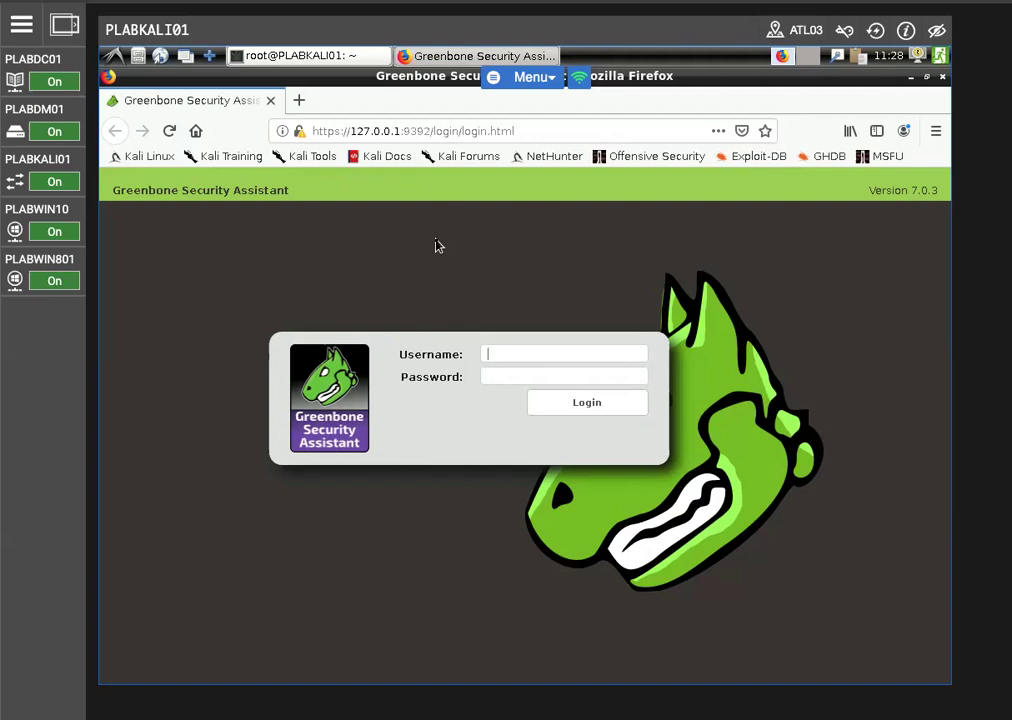
Log in to Greenbone Security Assistant with the username admin and the account password
text(admin)
key(Tab)
text(Passw0rd)
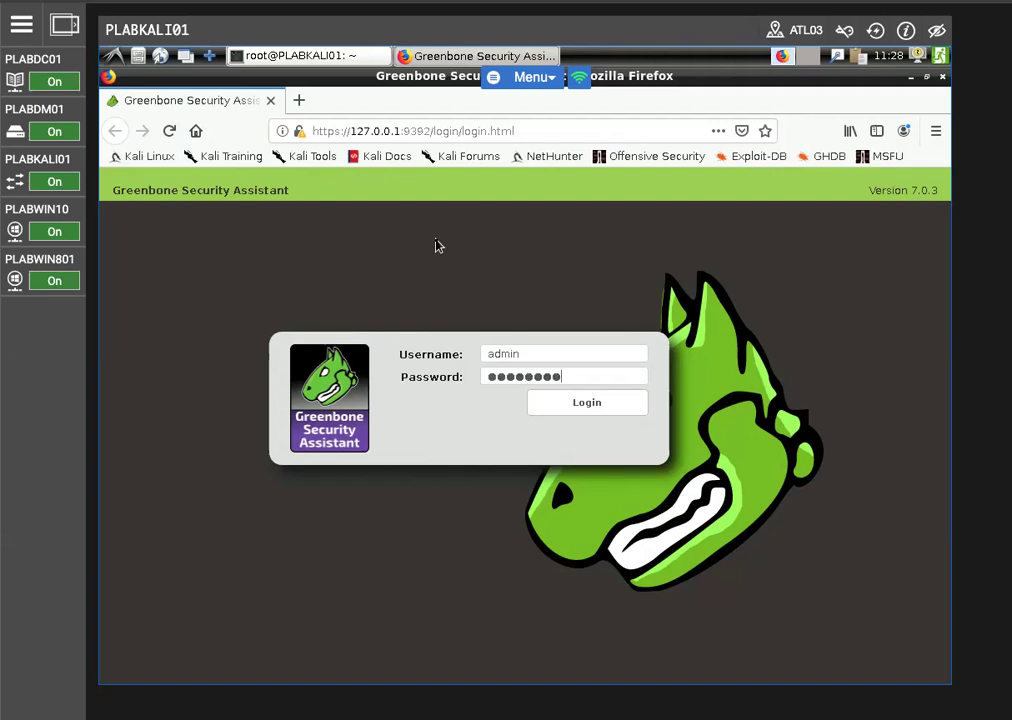
key(Return)
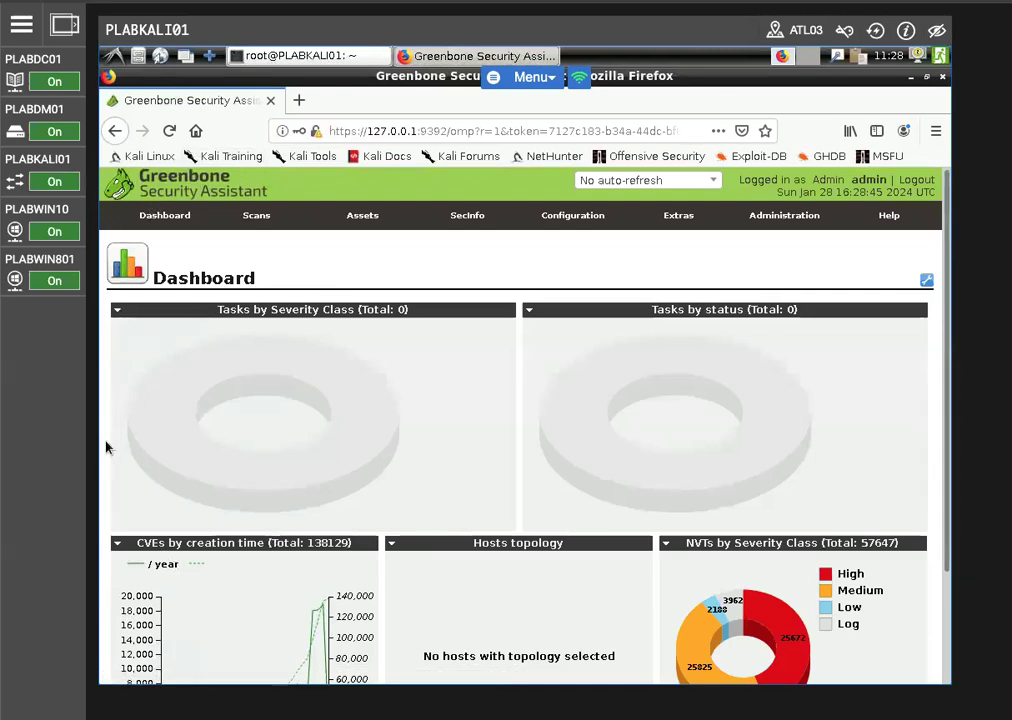
scroll(447, 450, down, 3)
scroll(447, 450, up, 3)
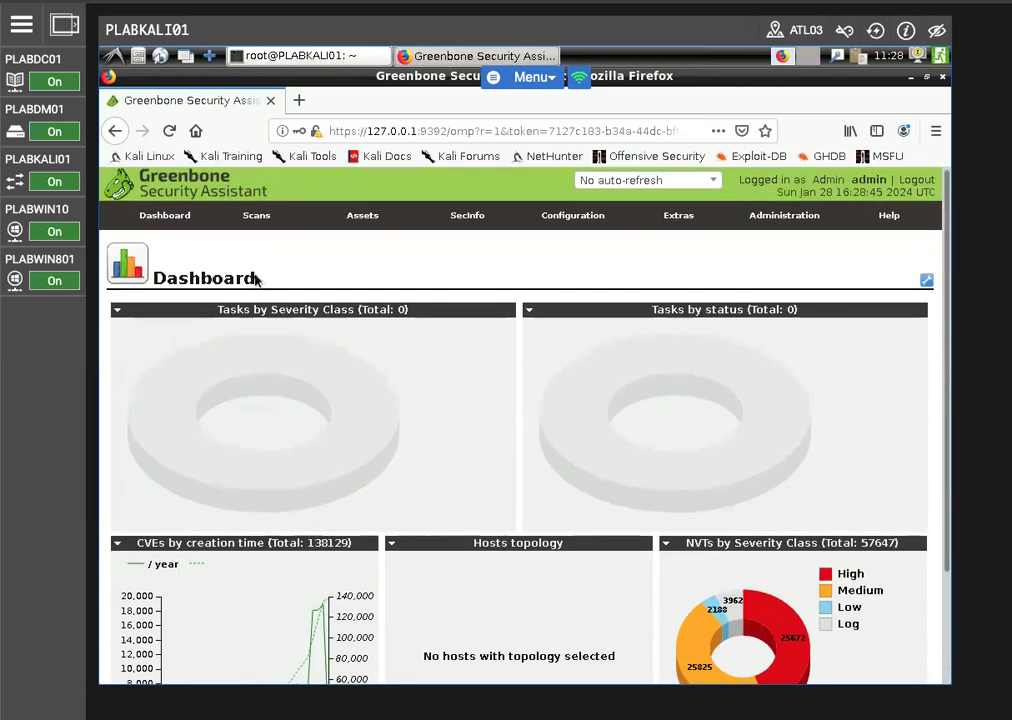
mouse_move(336, 199)
mouse_move(240, 217)
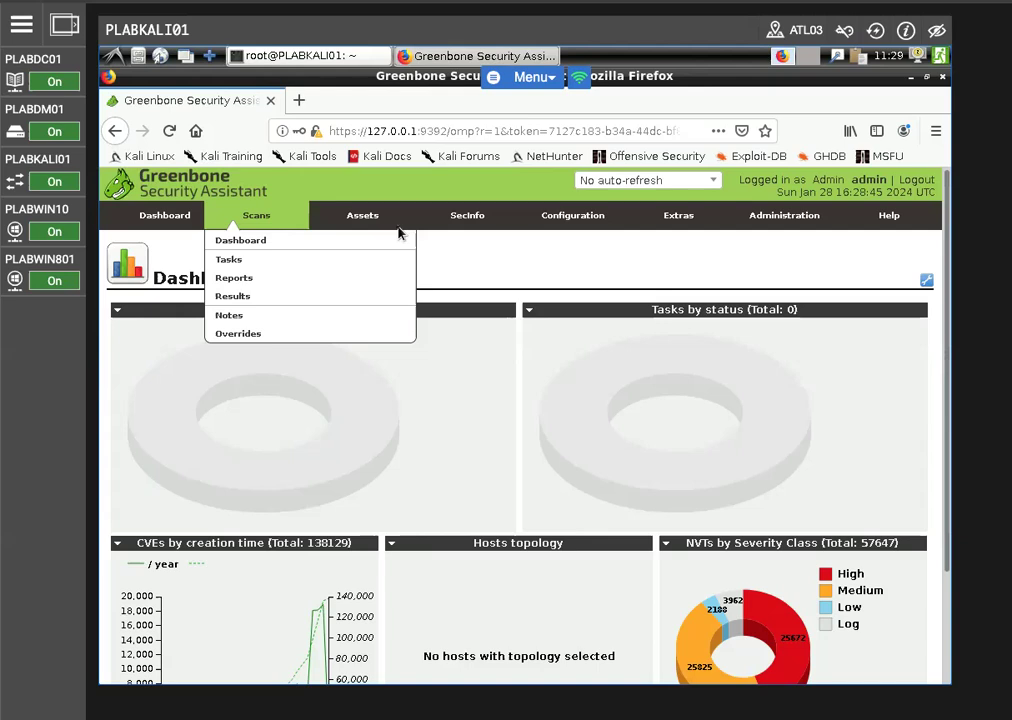
mouse_move(463, 226)
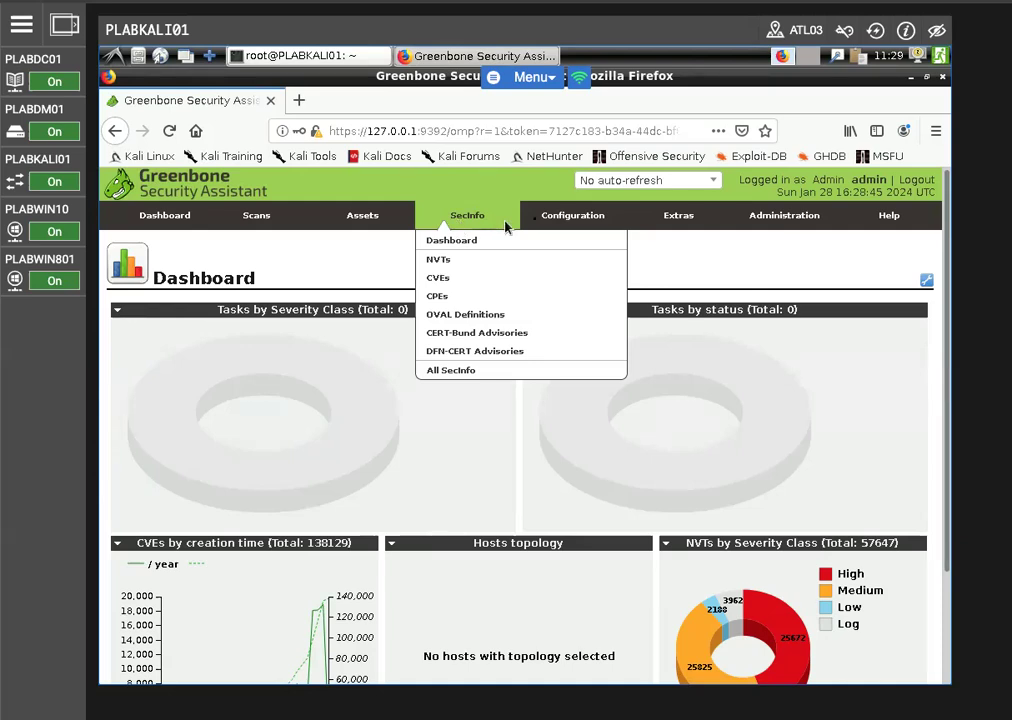
mouse_move(651, 222)
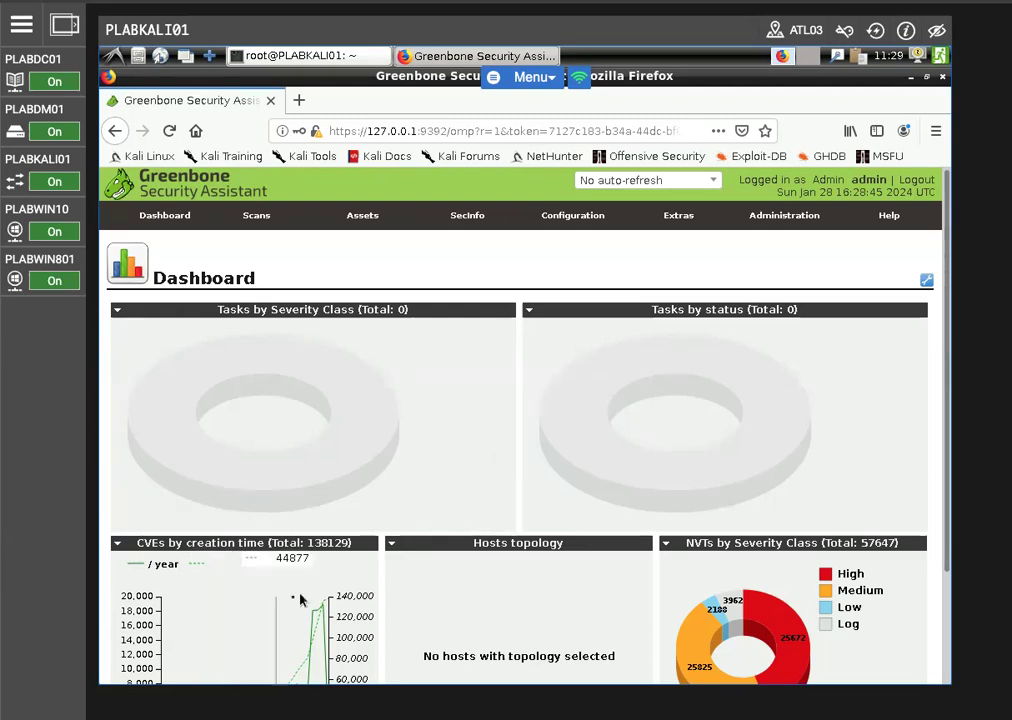
Open the details of the port list "All TCP and Nmap 5.51 top 1000 UDP"
mouse_move(604, 222)
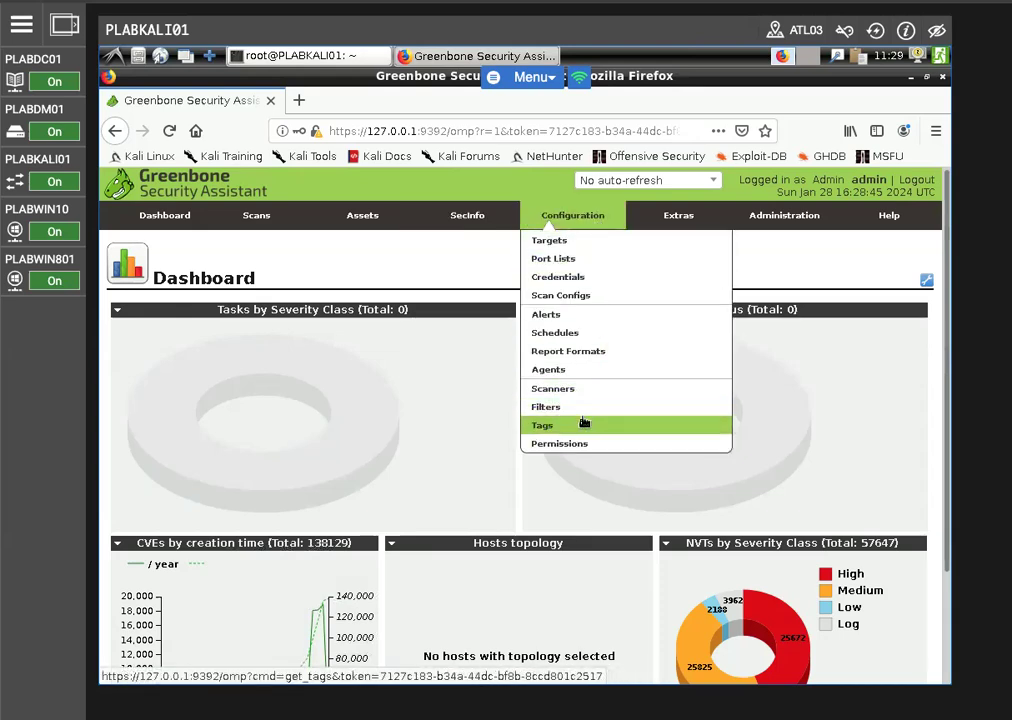
click(563, 263)
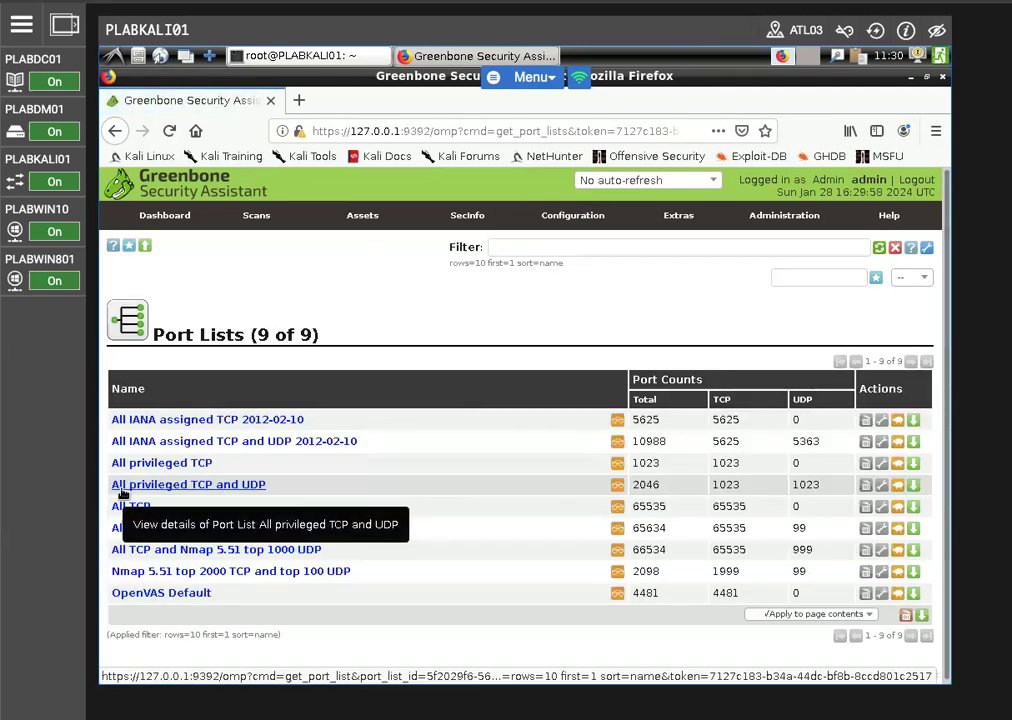
click(228, 550)
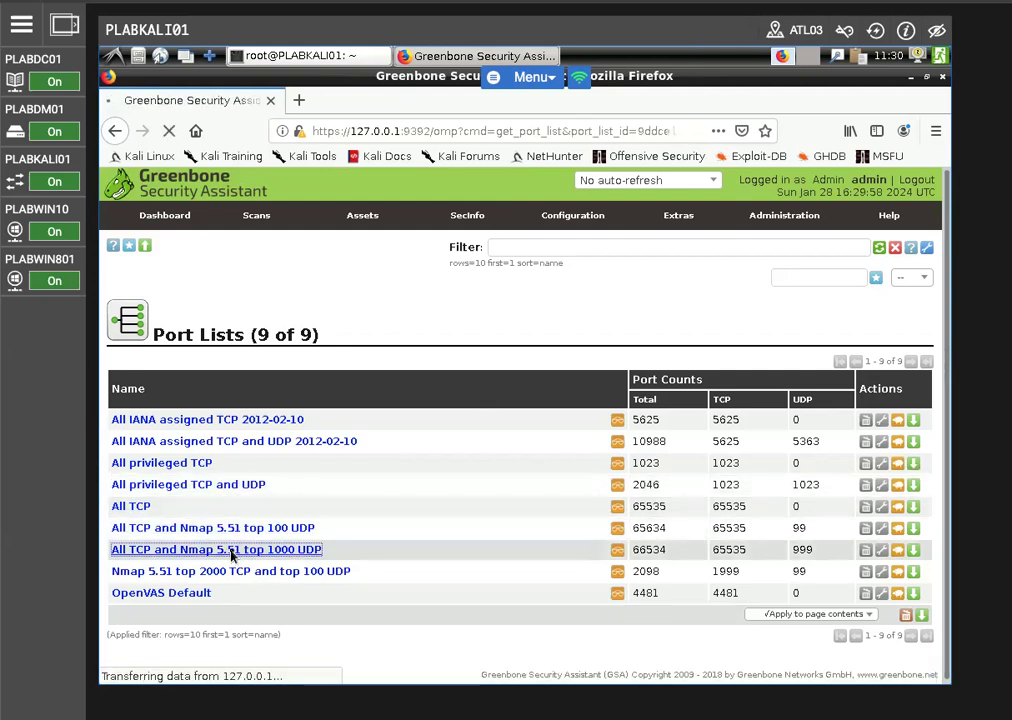
Examine the start ports, end ports and protocols in the port list's port ranges
scroll(120, 605, down, 3)
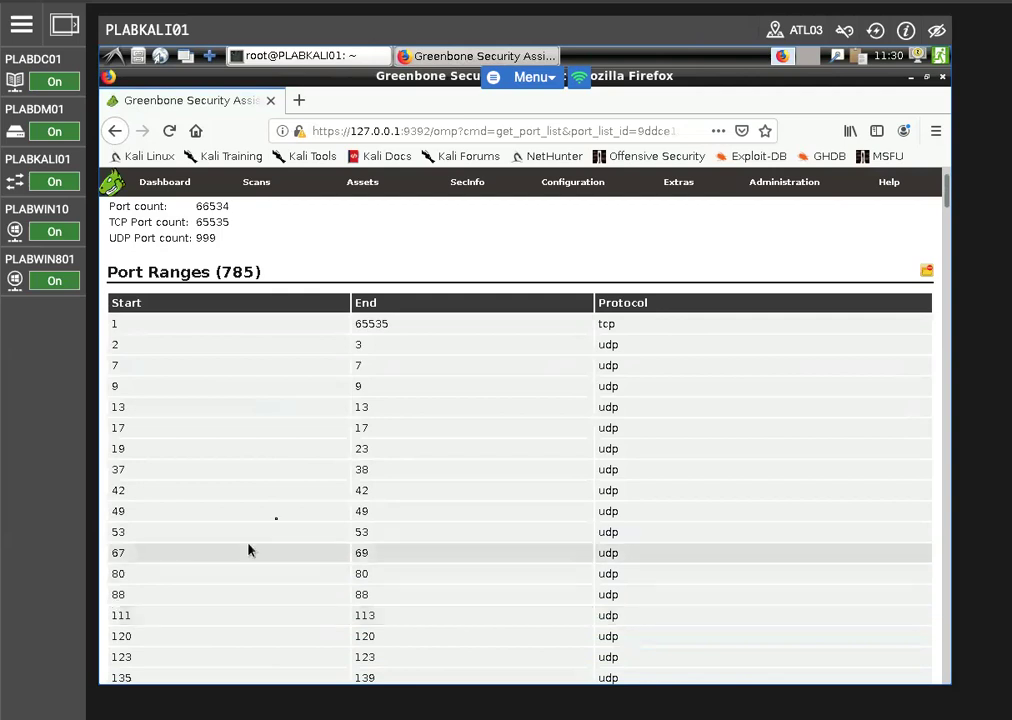
scroll(278, 524, down, 3)
scroll(278, 524, up, 3)
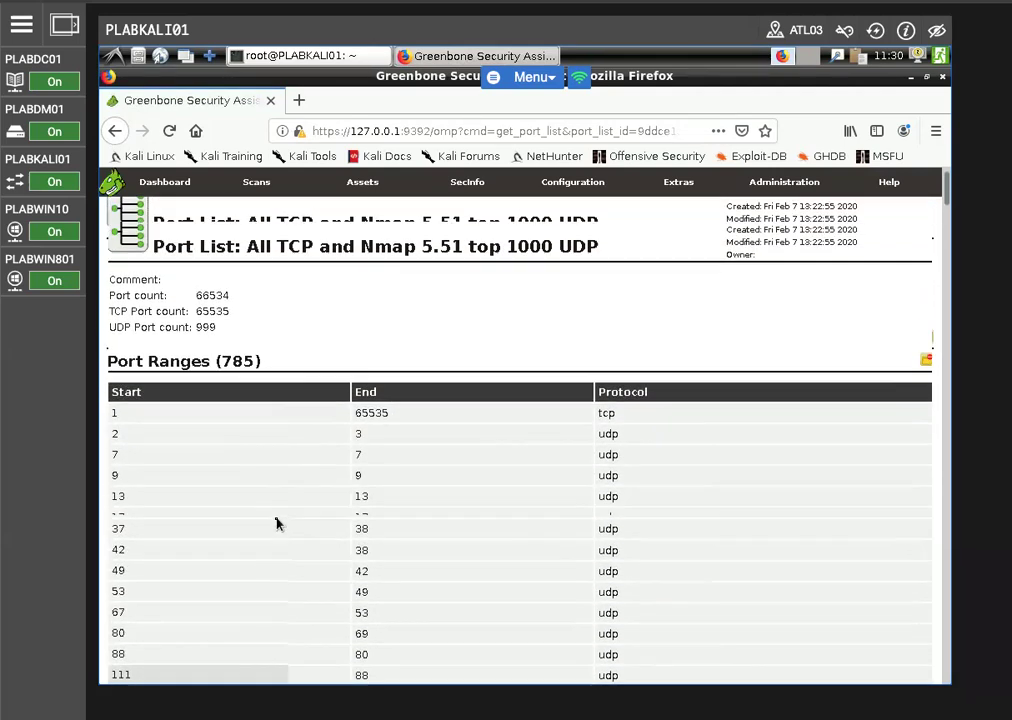
scroll(278, 524, down, 3)
scroll(276, 523, down, 3)
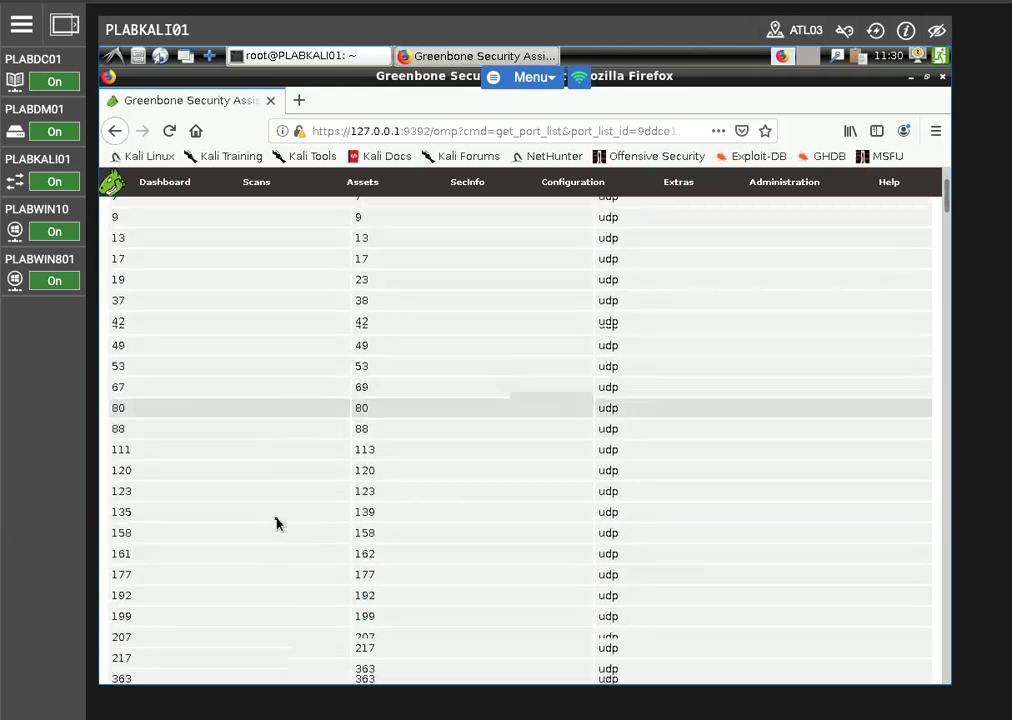
scroll(276, 523, up, 4)
scroll(271, 334, up, 3)
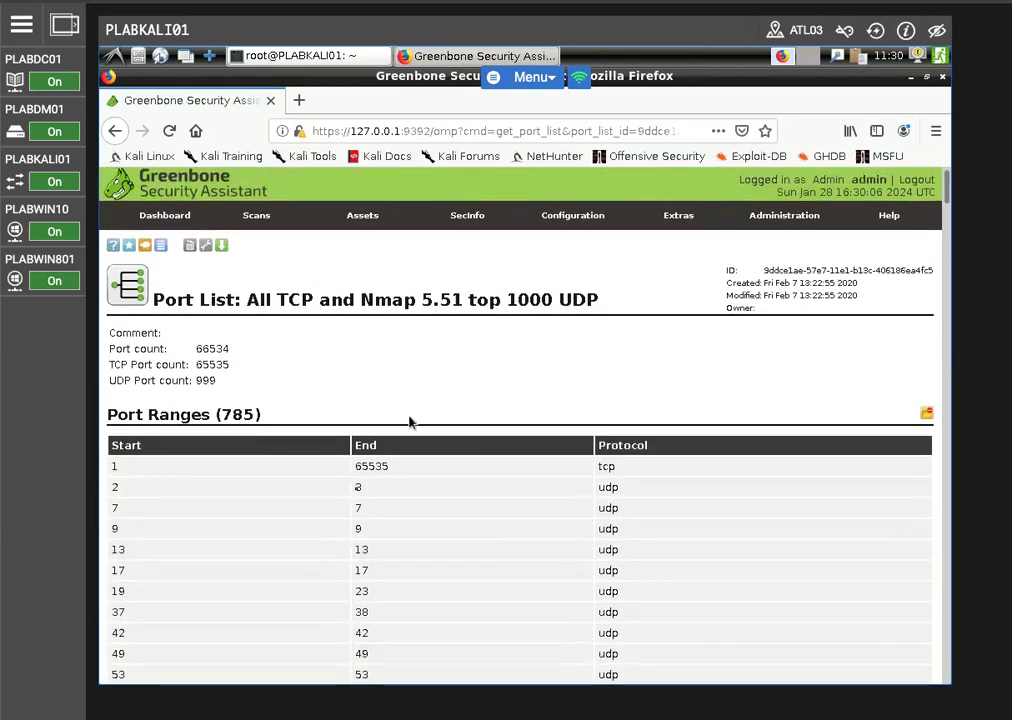
scroll(321, 557, down, 5)
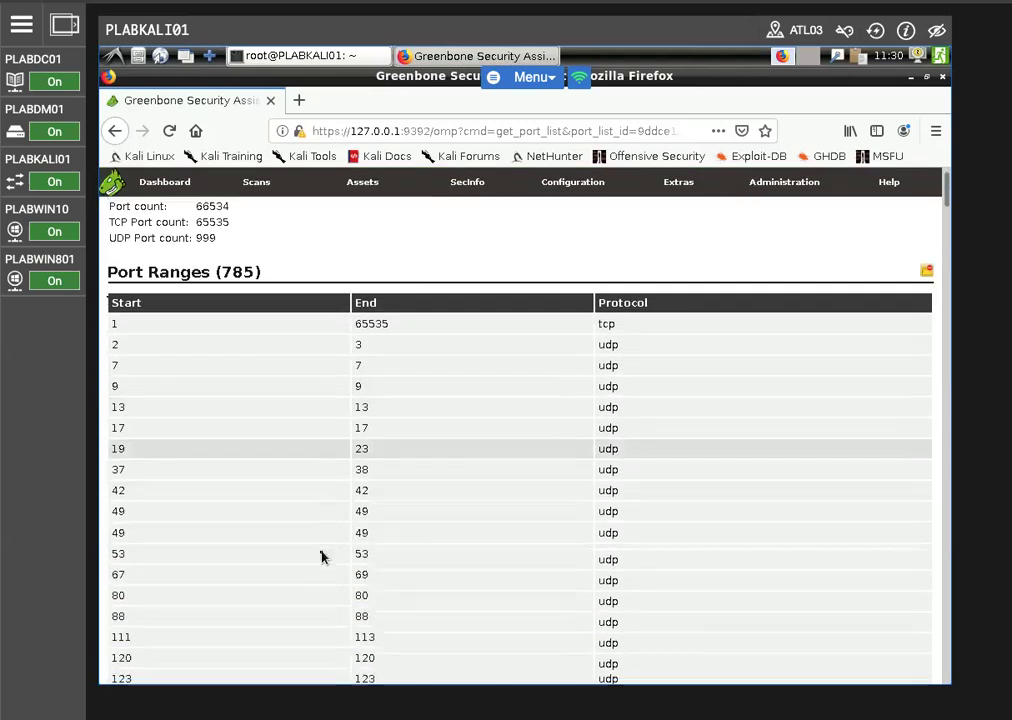
scroll(321, 557, down, 4)
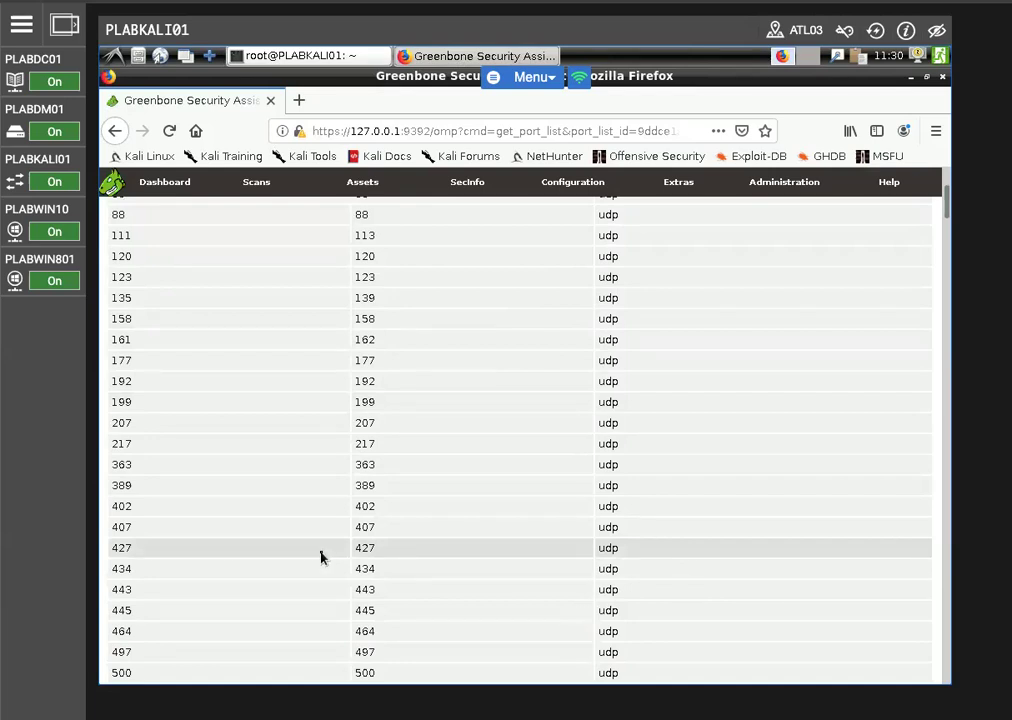
scroll(307, 547, down, 20)
scroll(318, 546, down, 20)
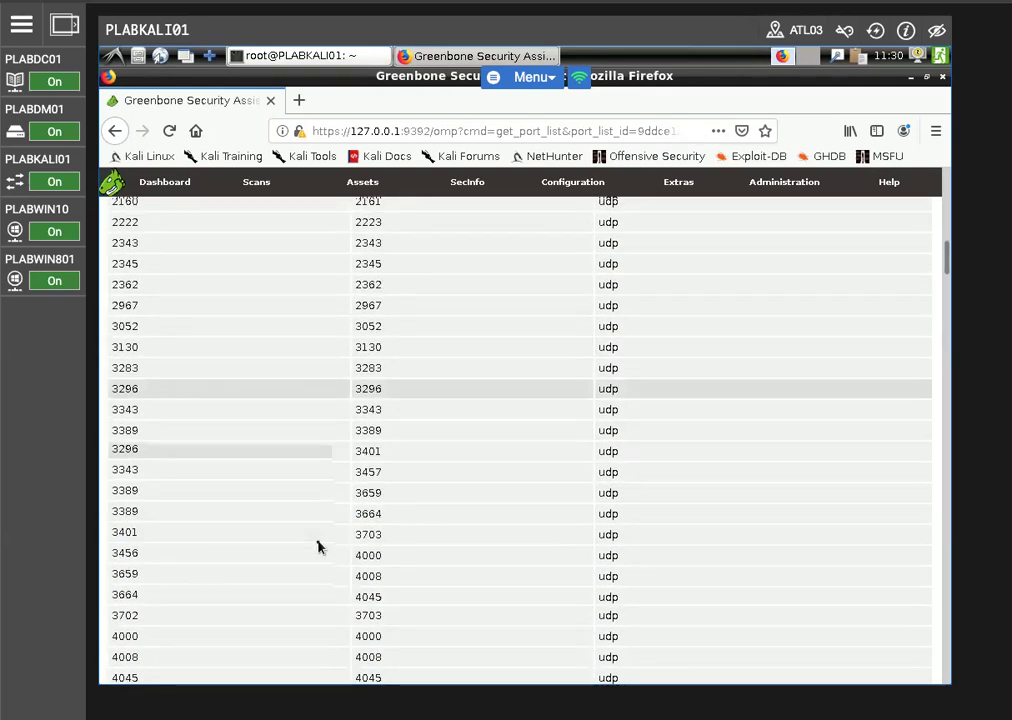
scroll(318, 546, down, 20)
scroll(318, 546, up, 5)
scroll(319, 544, up, 4)
scroll(319, 545, up, 6)
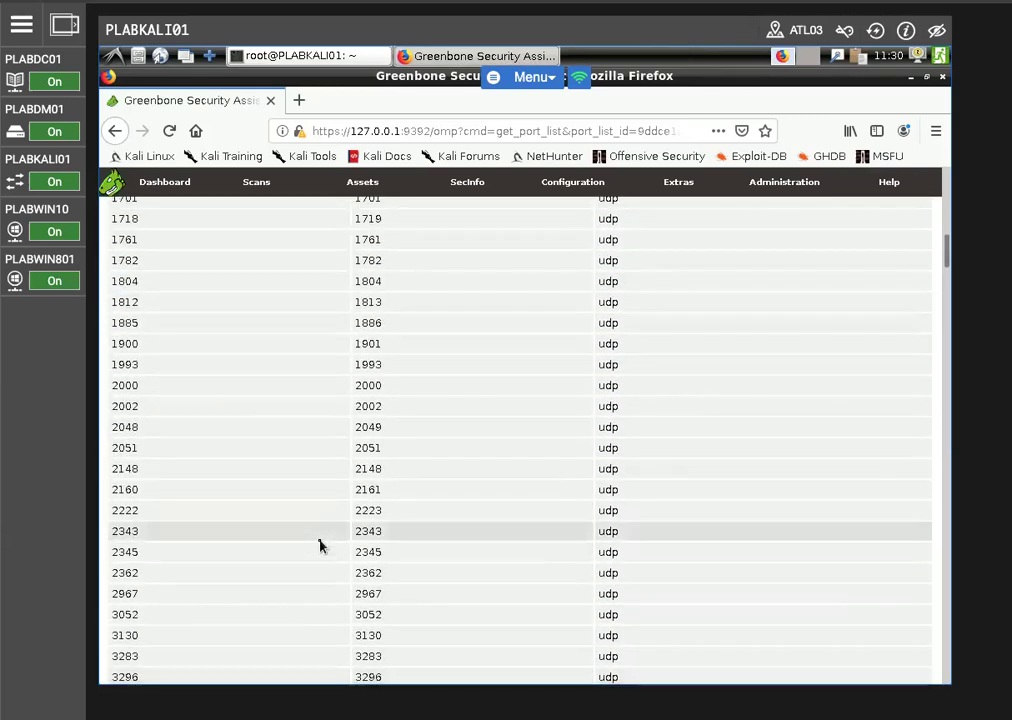
scroll(321, 545, up, 5)
scroll(325, 545, up, 2)
scroll(325, 545, up, 4)
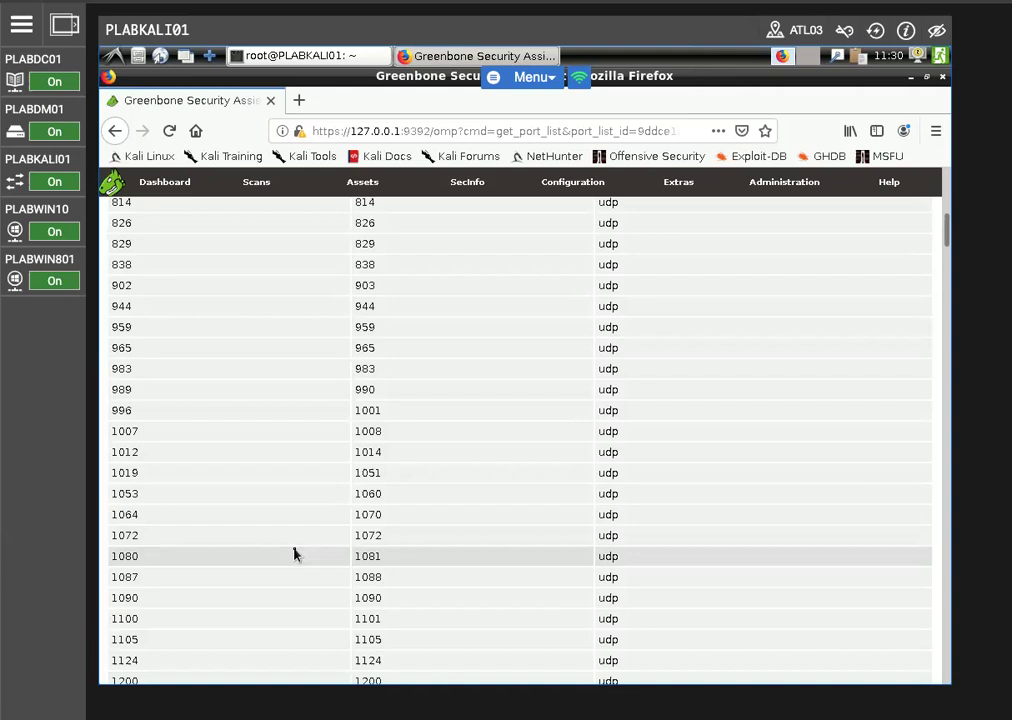
scroll(293, 553, down, 4)
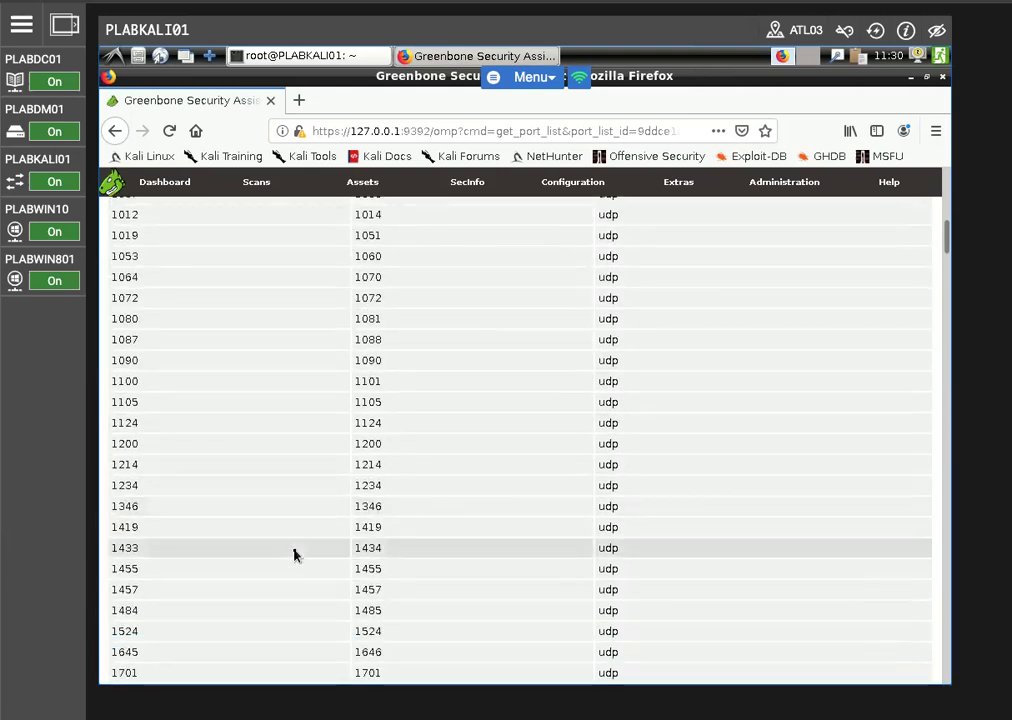
scroll(293, 553, down, 4)
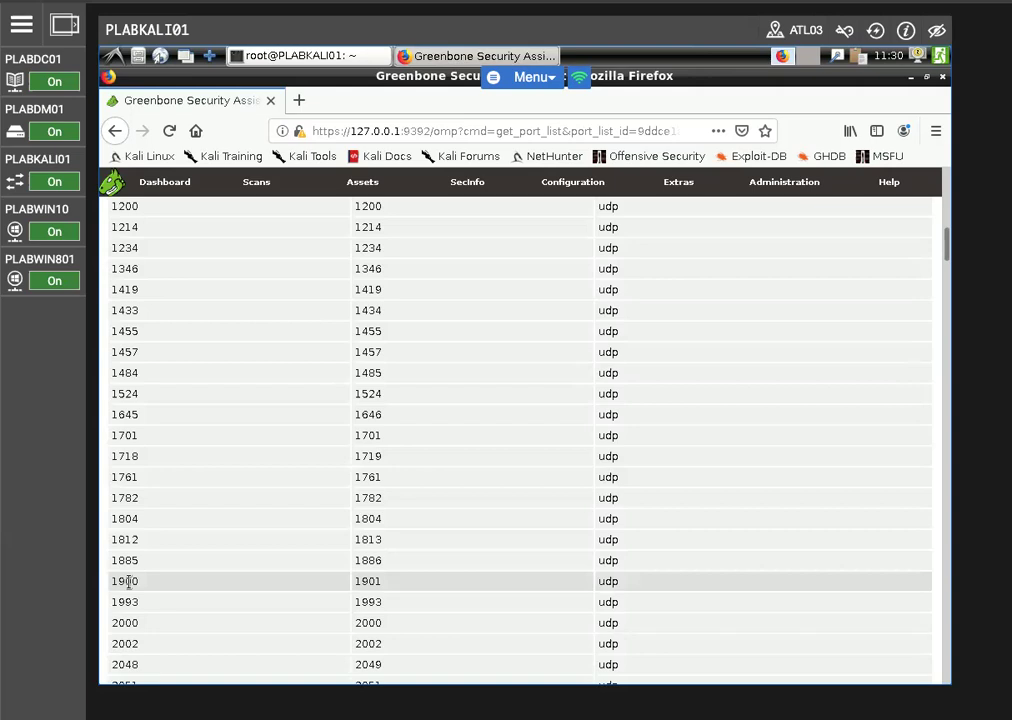
scroll(382, 540, up, 8)
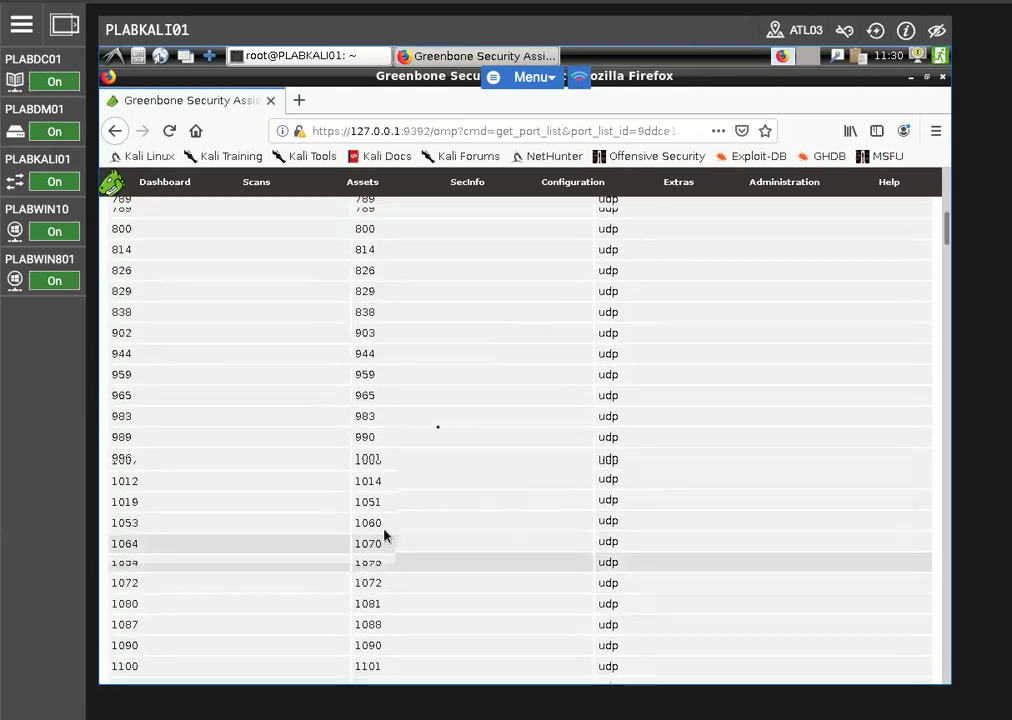
Open the scan config "Full and very deep ultimate" and review its network vulnerability test families
mouse_move(560, 190)
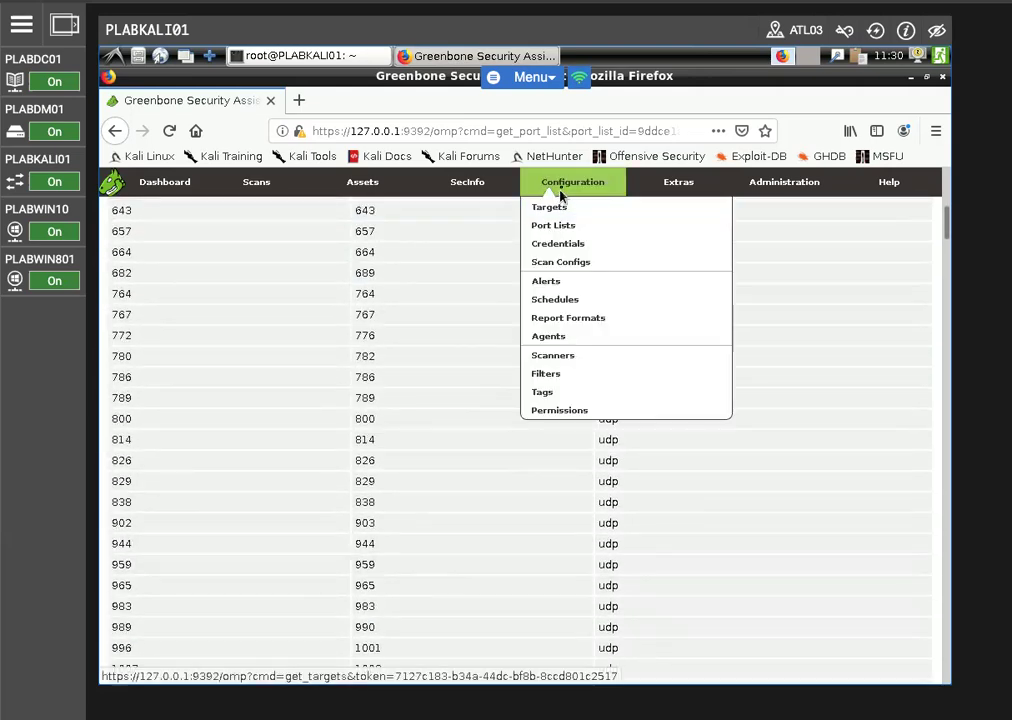
click(563, 263)
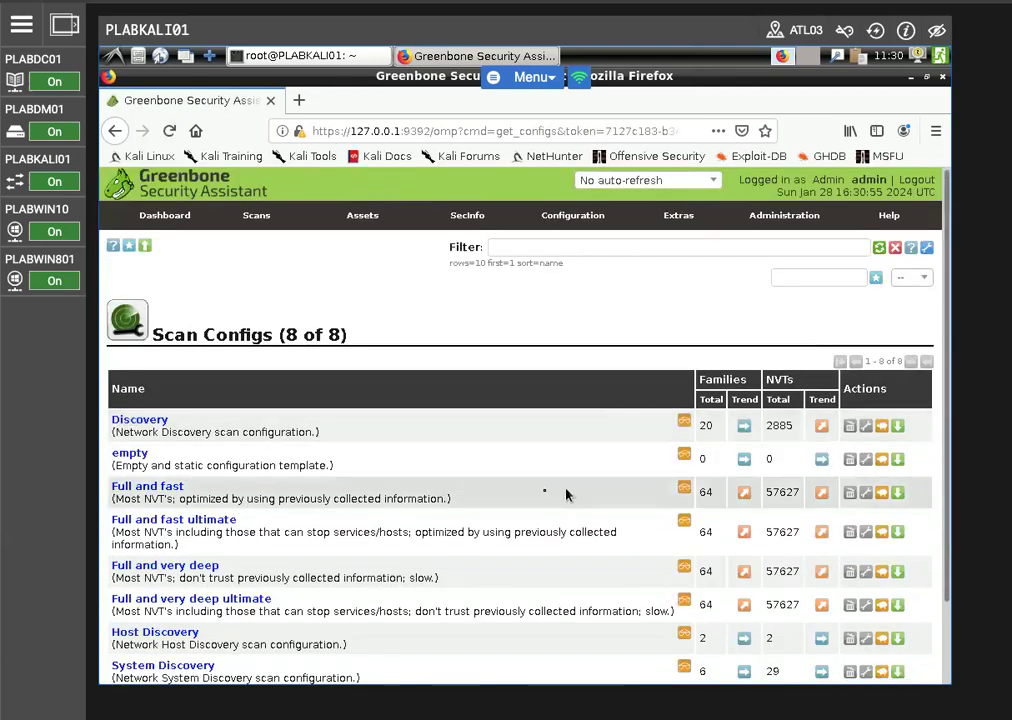
scroll(452, 494, down, 3)
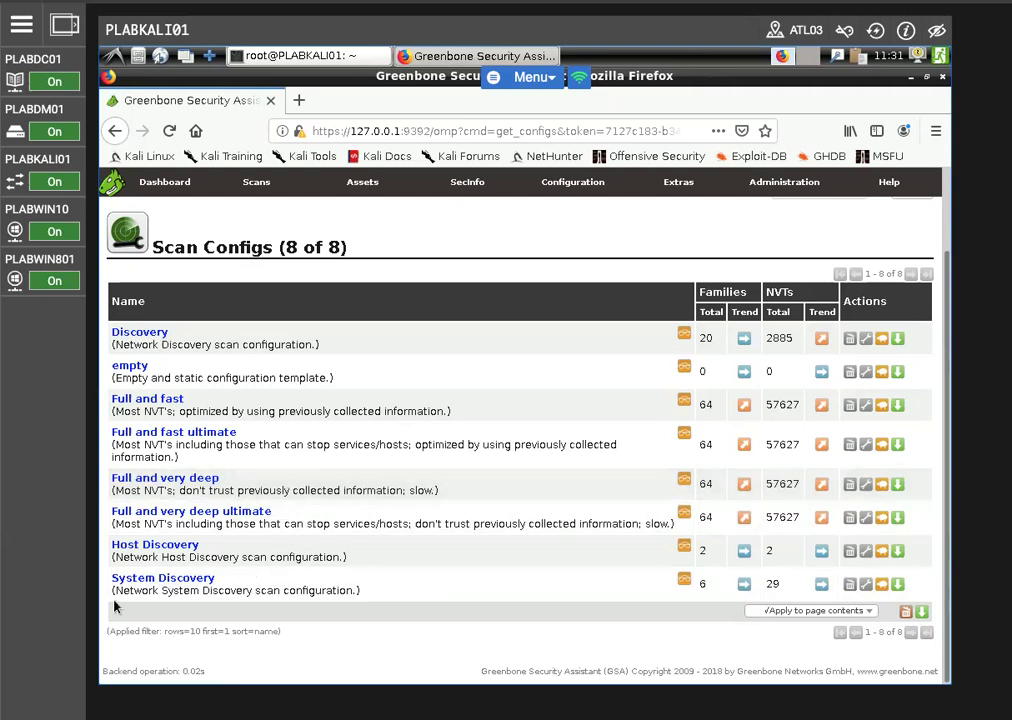
click(214, 515)
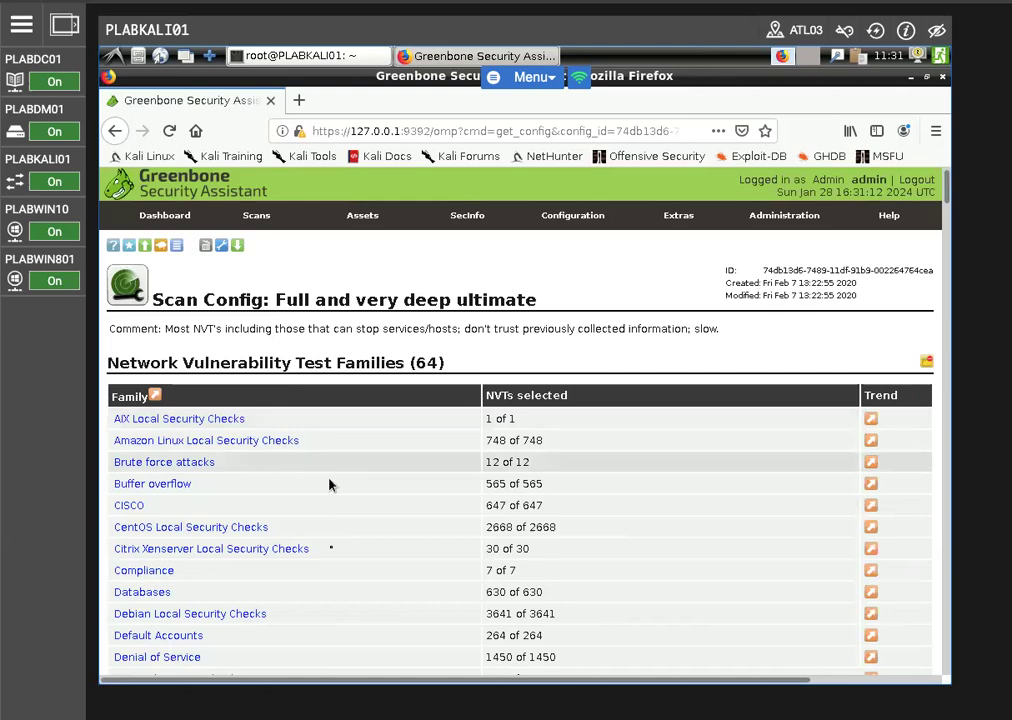
scroll(340, 561, down, 1)
scroll(340, 561, down, 3)
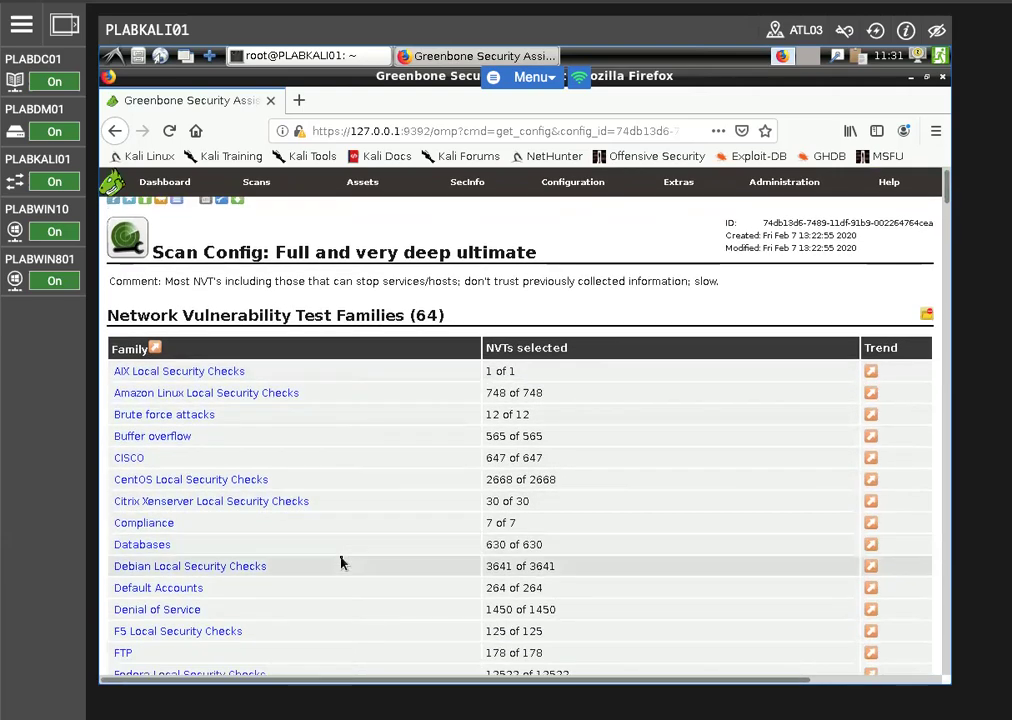
scroll(351, 545, down, 4)
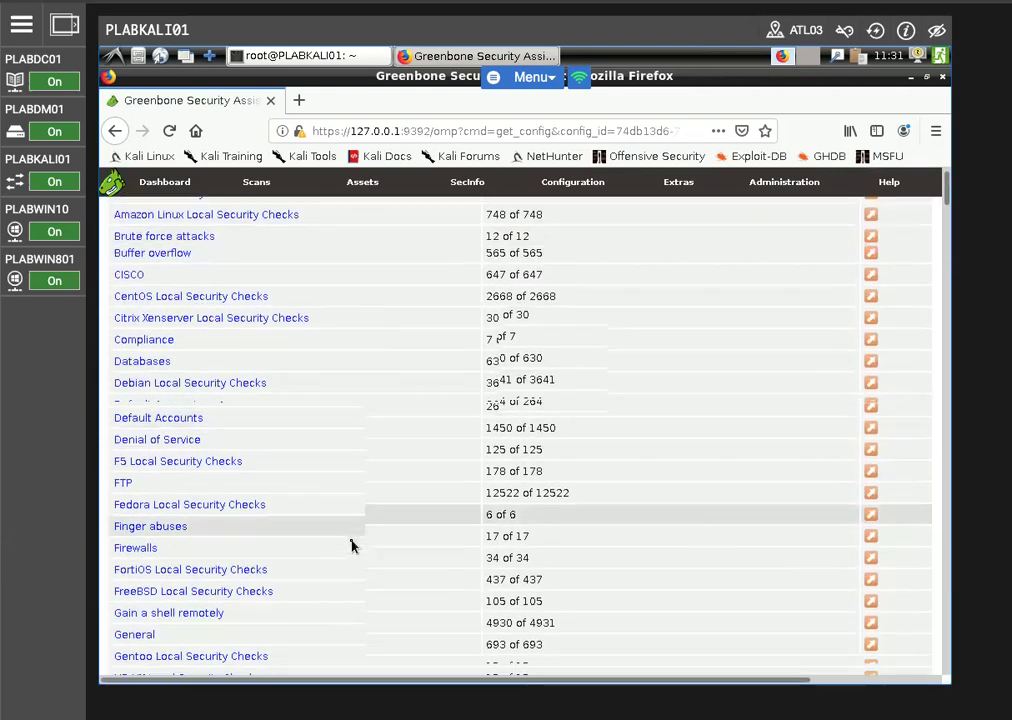
scroll(349, 518, down, 3)
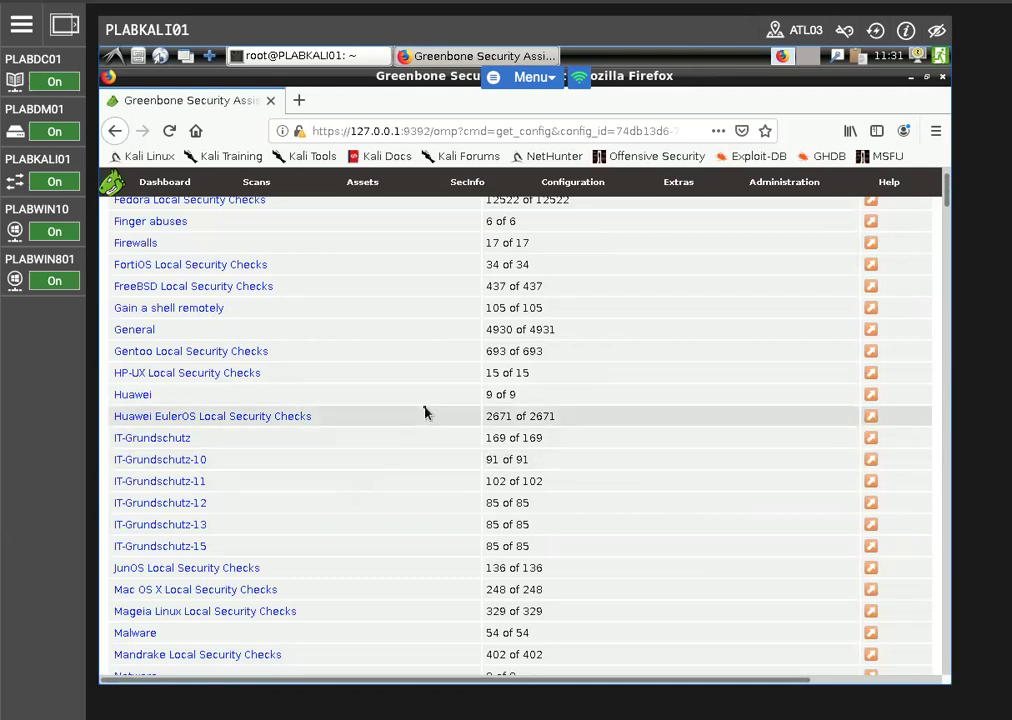
Return to the scan config list, open "Full and fast" and review its network vulnerability test families
scroll(258, 448, up, 6)
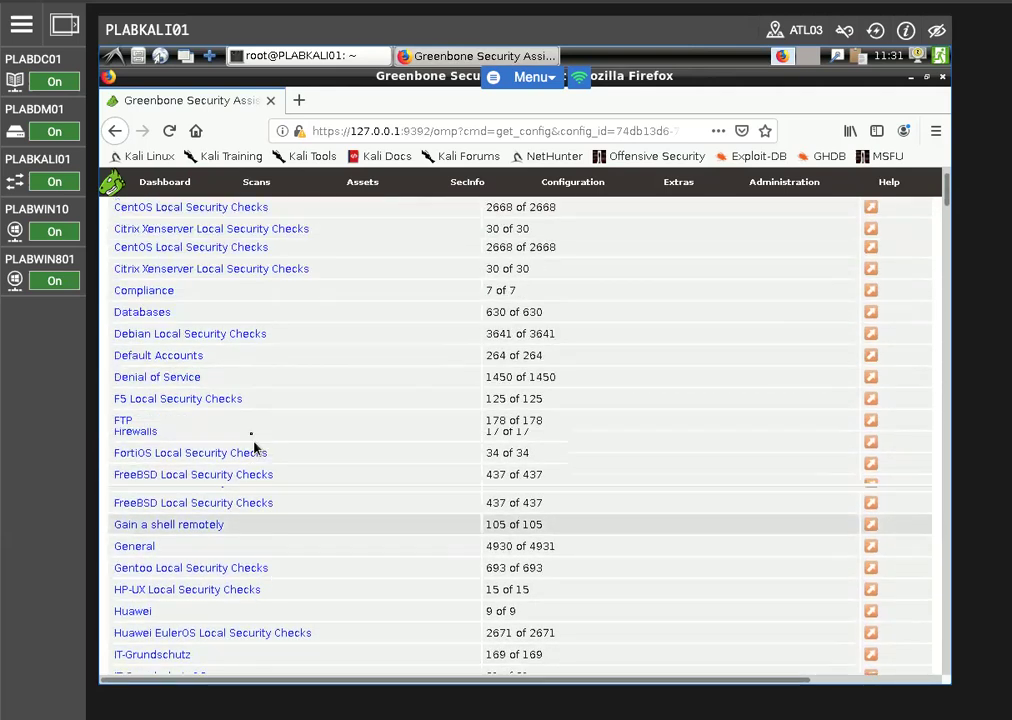
scroll(250, 440, up, 2)
scroll(250, 440, up, 1)
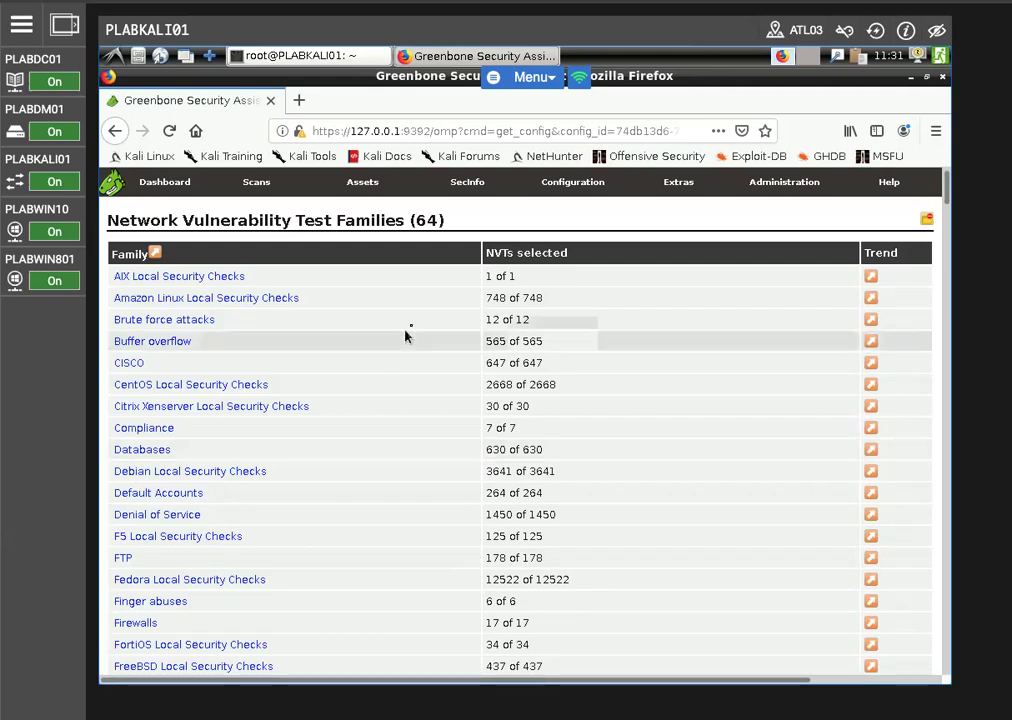
click(114, 131)
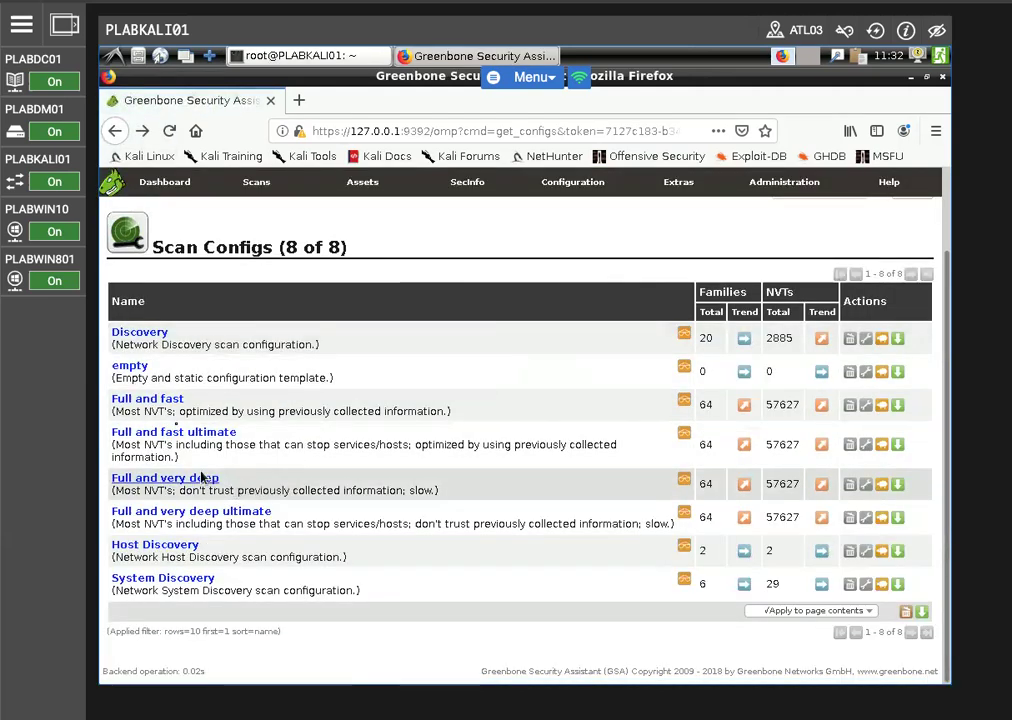
click(162, 399)
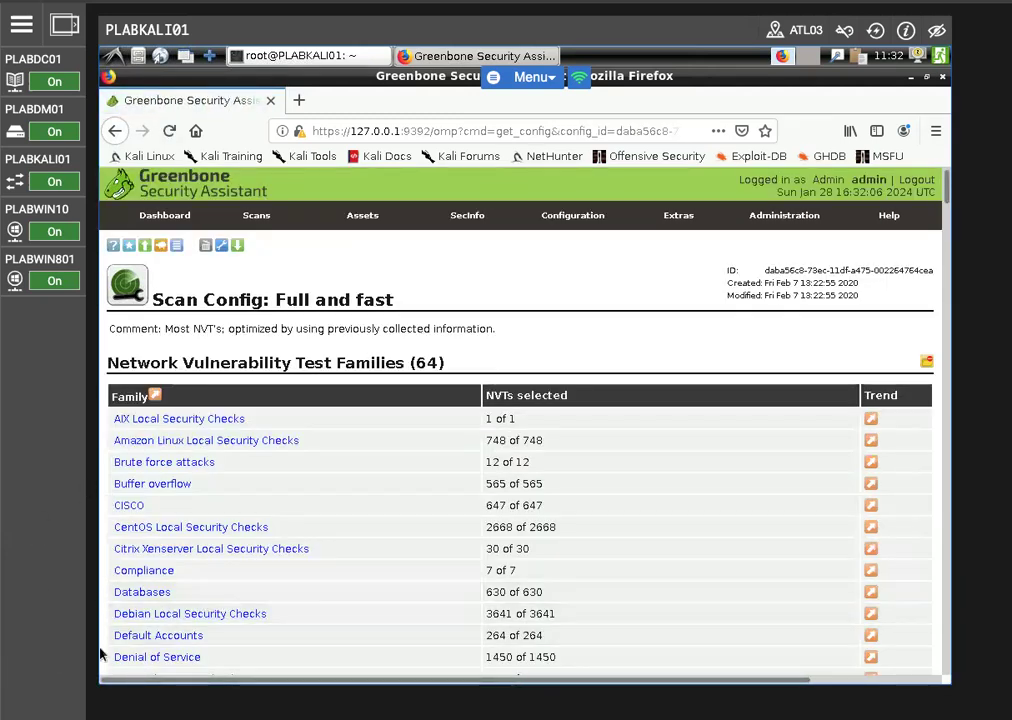
scroll(259, 541, down, 5)
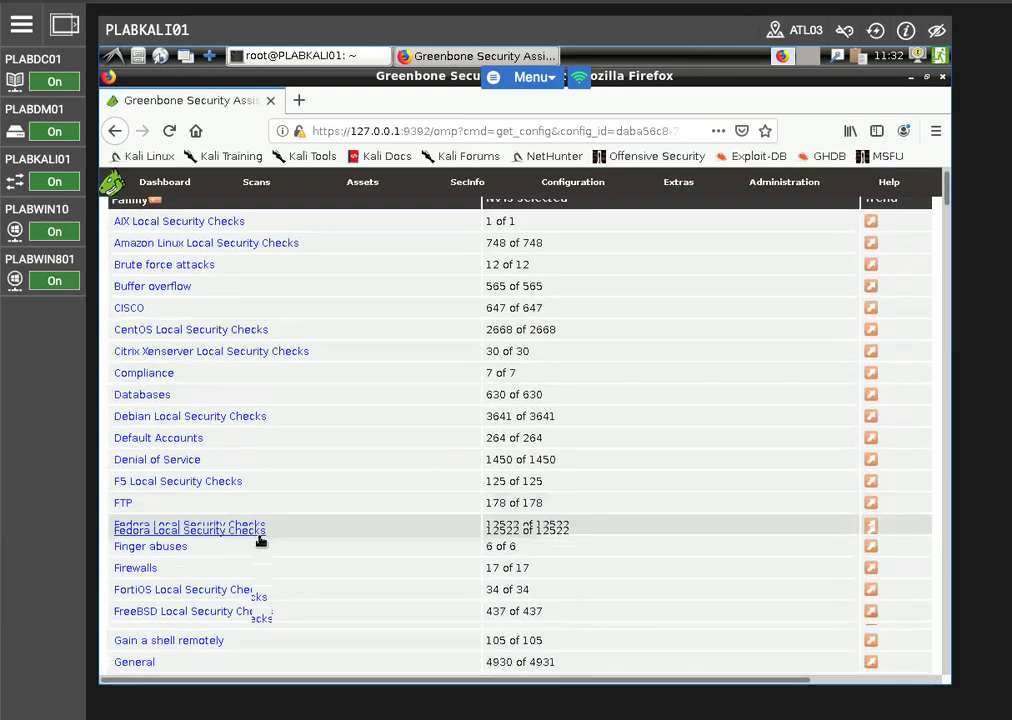
scroll(259, 541, down, 4)
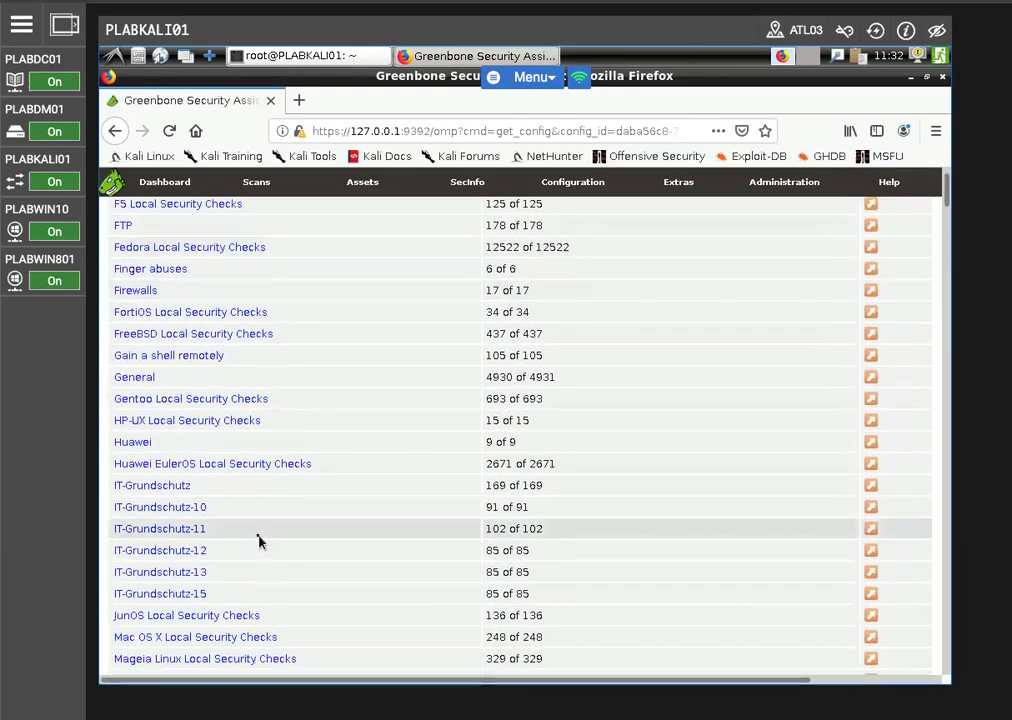
scroll(260, 538, up, 5)
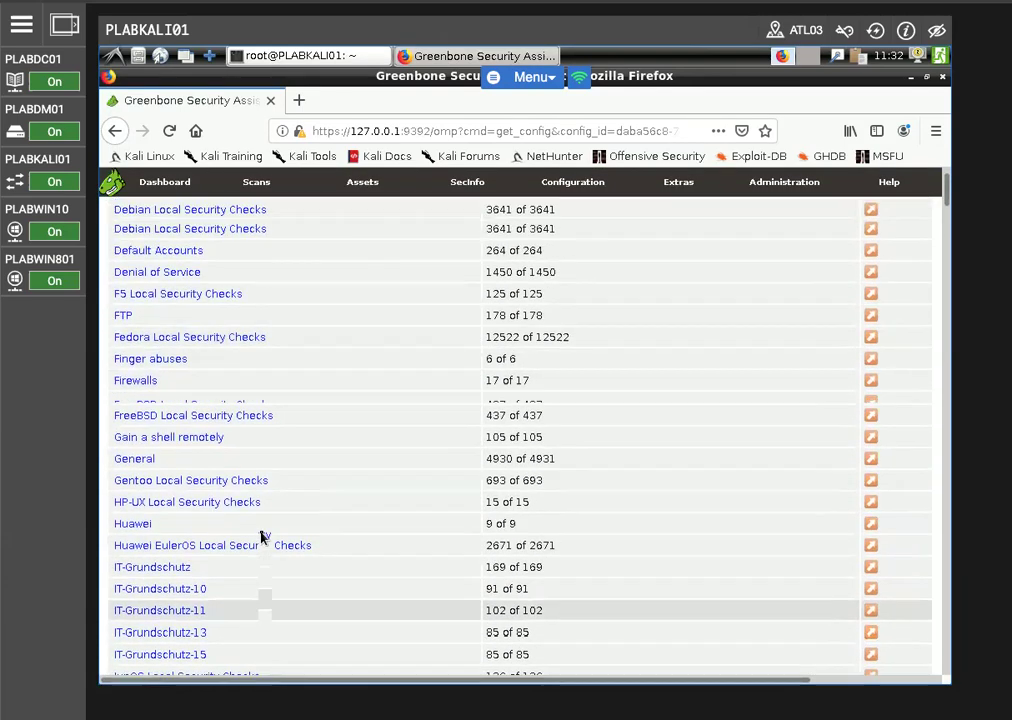
scroll(262, 539, up, 2)
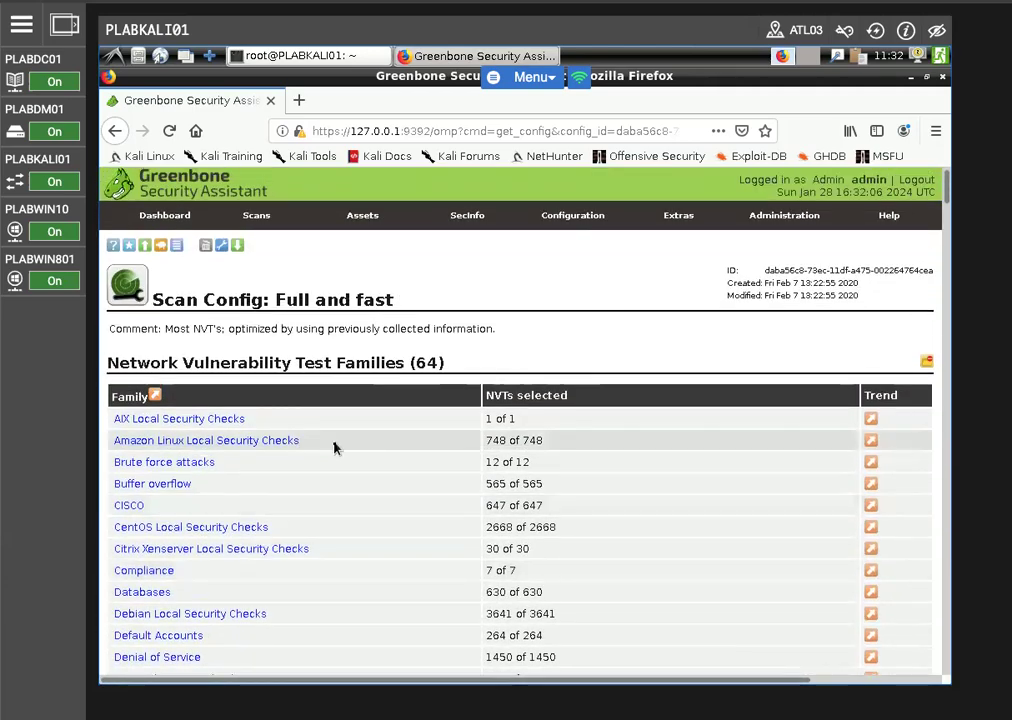
scroll(296, 488, down, 17)
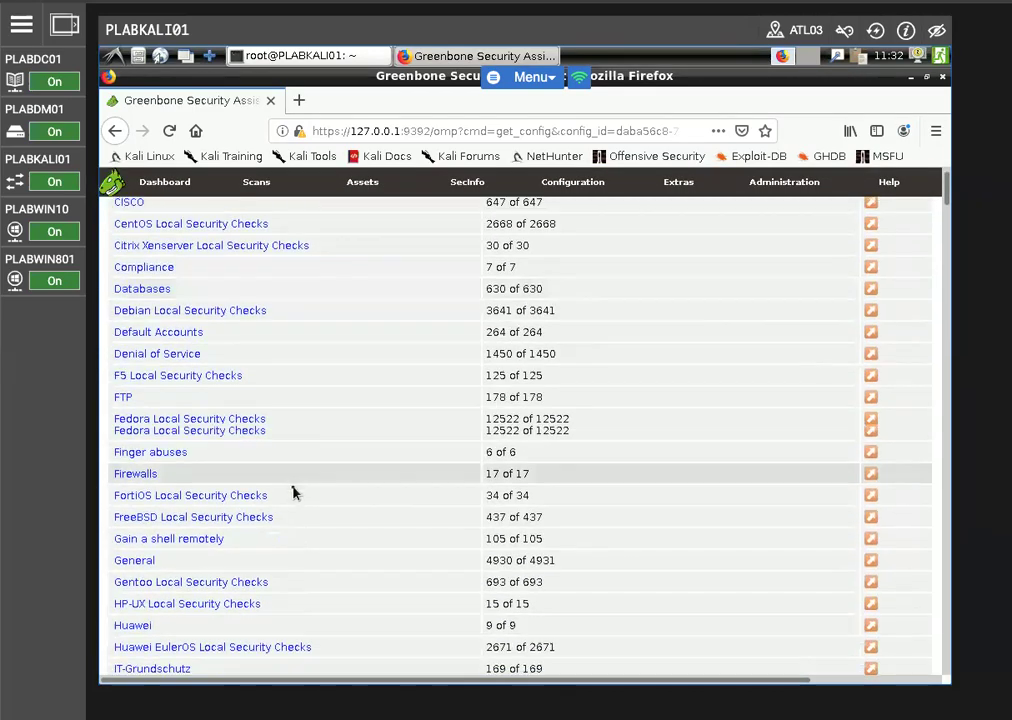
scroll(291, 489, down, 10)
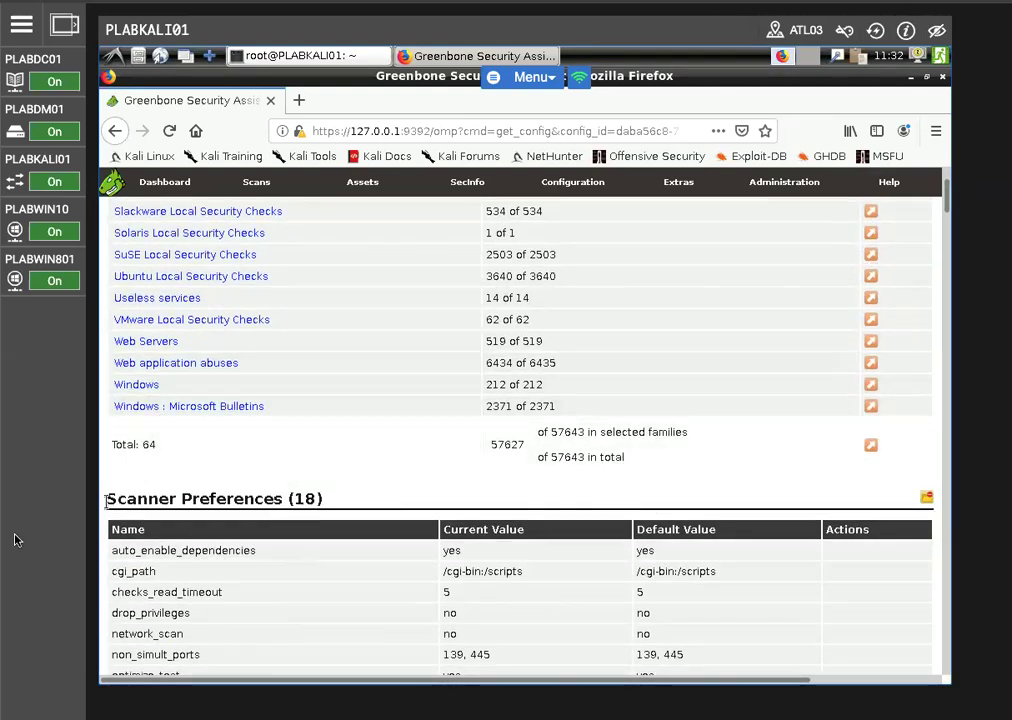
Examine the scanner preferences and network vulnerability test preferences of the "Full and fast" scan config
scroll(333, 460, down, 5)
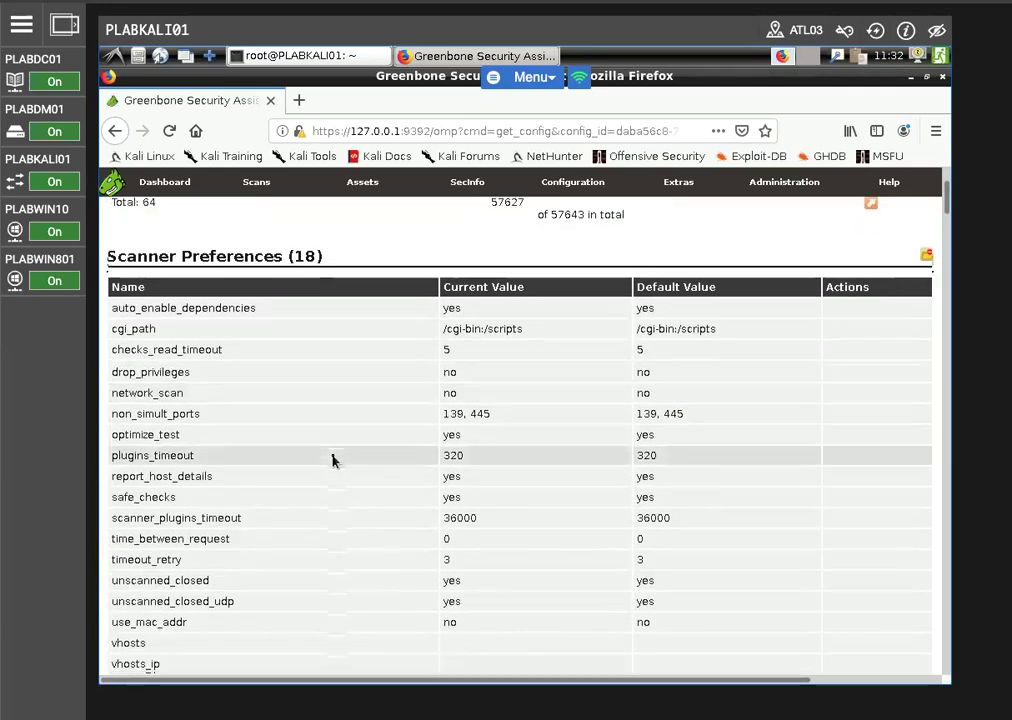
scroll(333, 460, down, 8)
scroll(333, 460, down, 6)
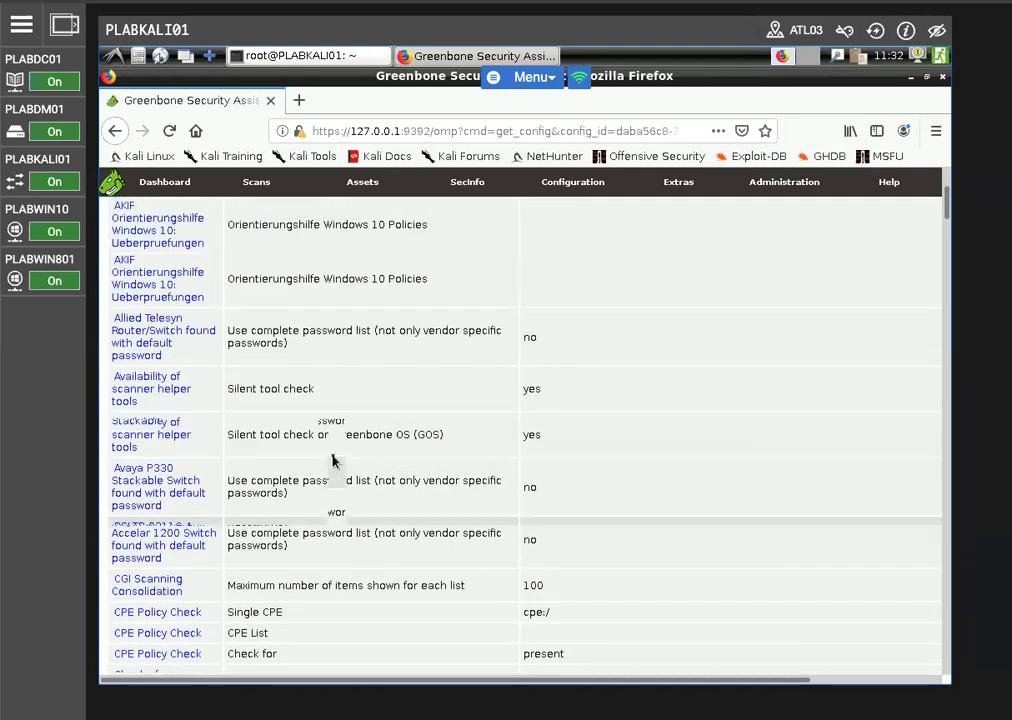
scroll(333, 460, up, 6)
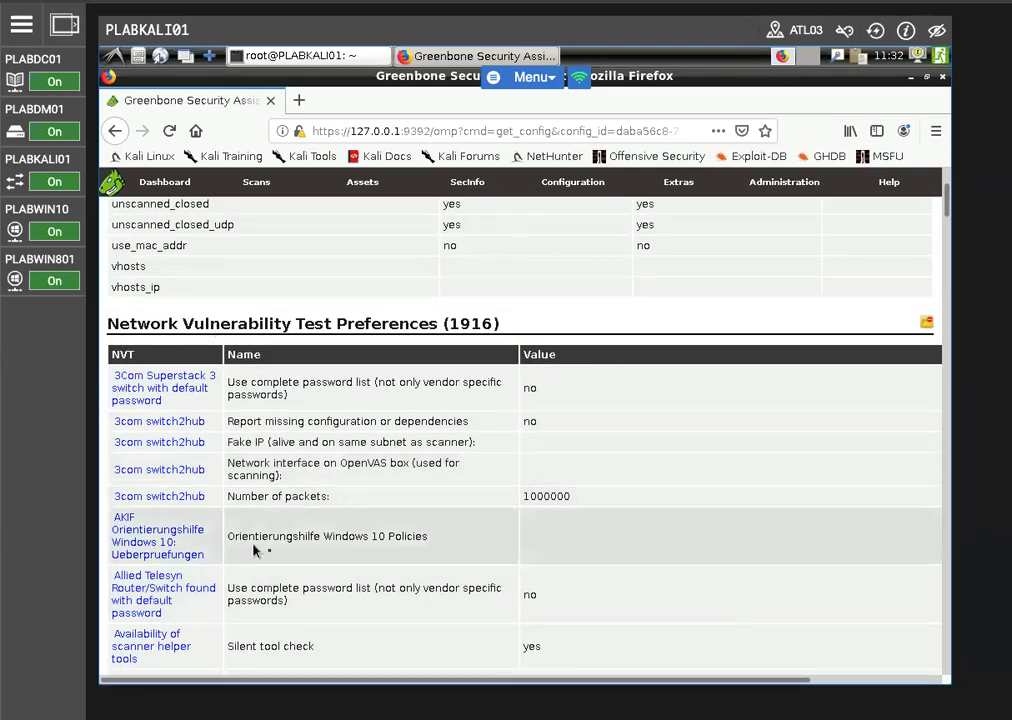
scroll(378, 500, down, 3)
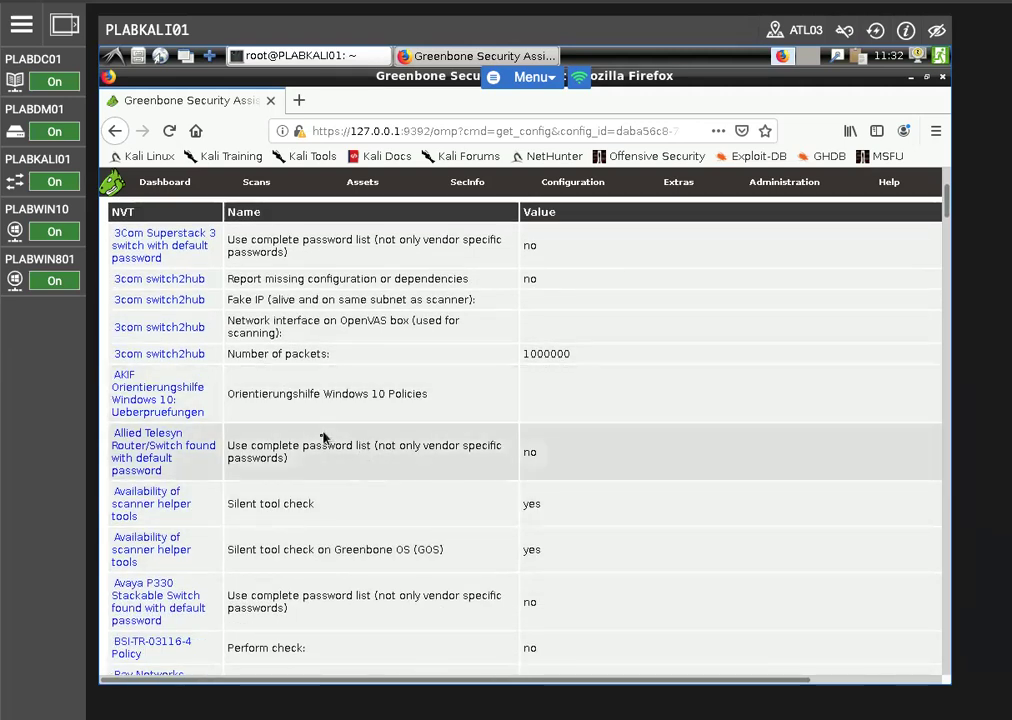
scroll(320, 442, down, 5)
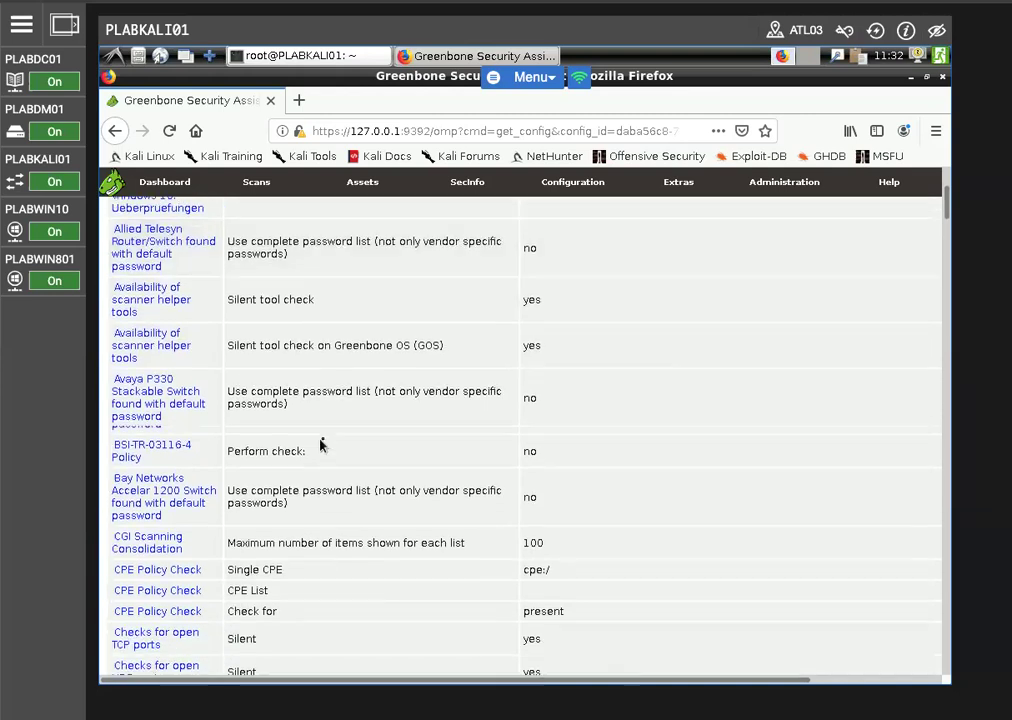
scroll(330, 441, down, 5)
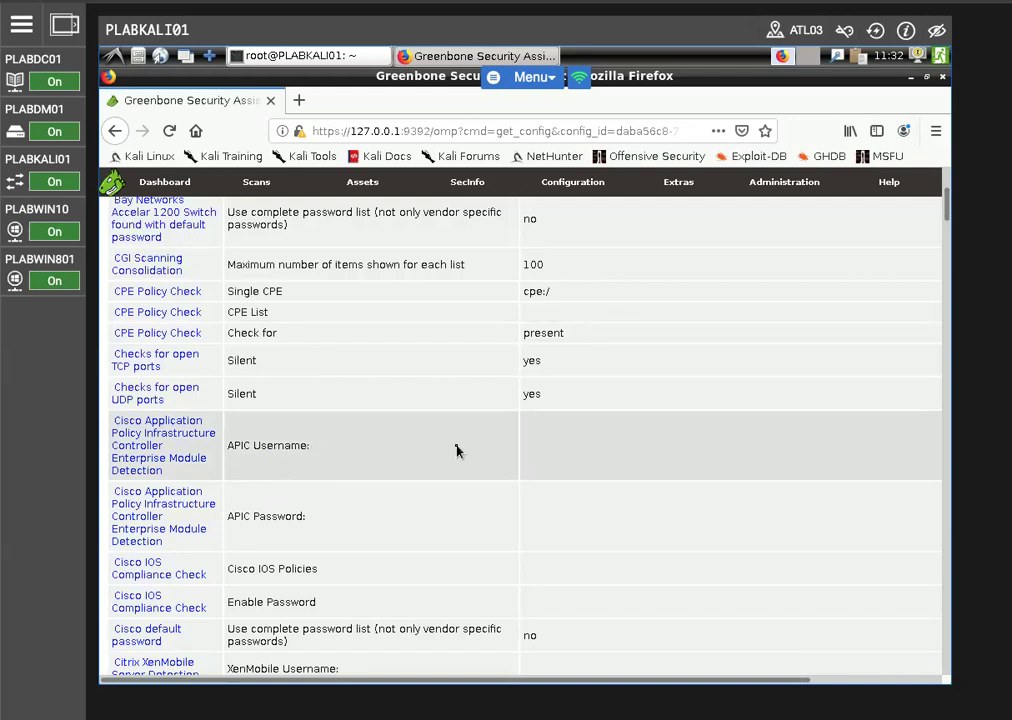
Find "Search in" on the page and review the details of the test "Search in LDAP the lastLogonTimestamp of Users."
key(ctrl+f)
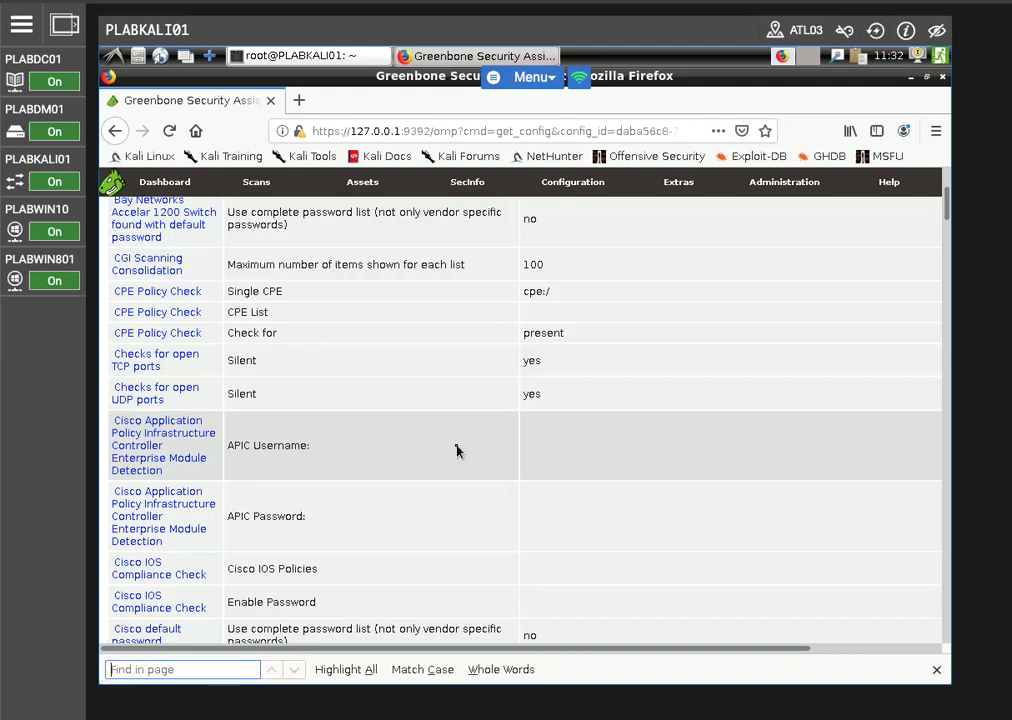
text(Search in)
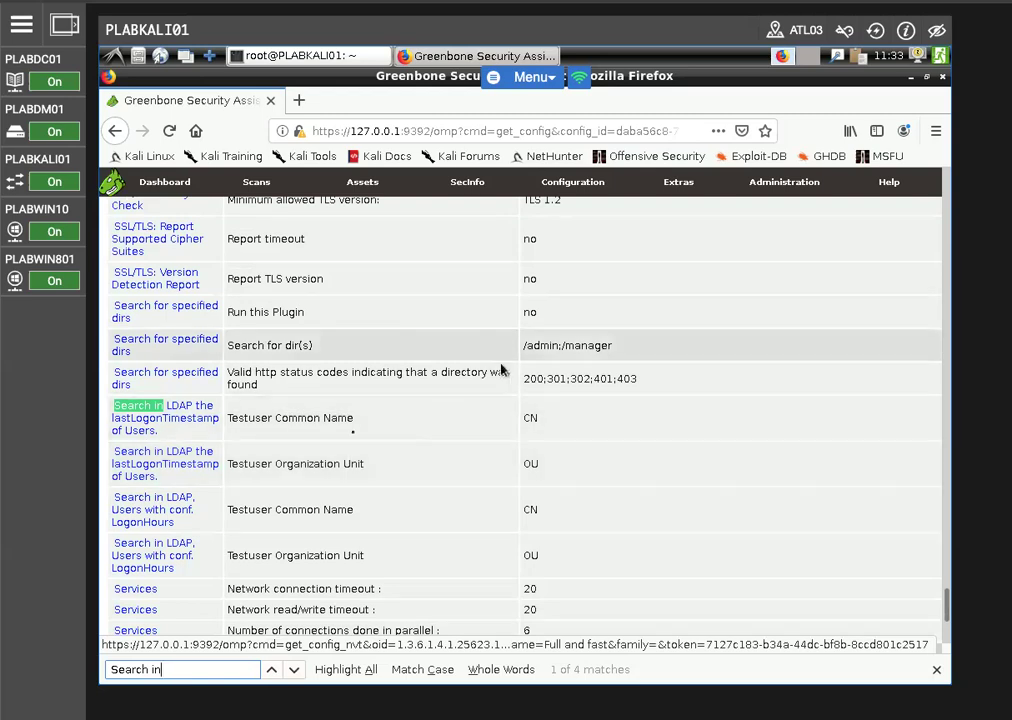
click(149, 410)
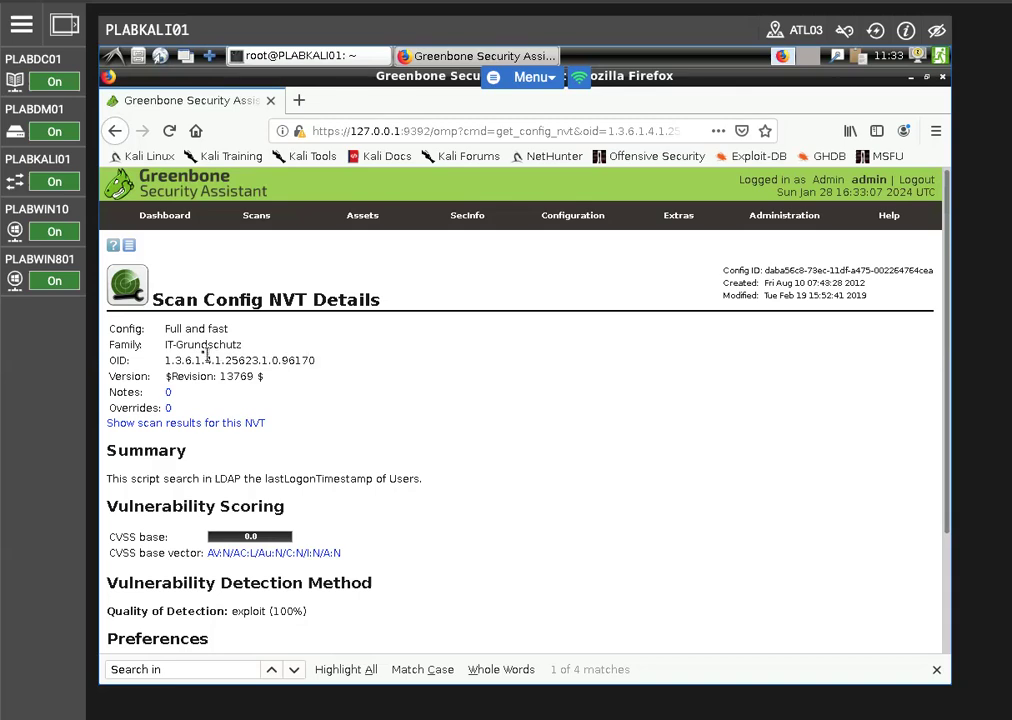
drag(160, 349, 267, 354)
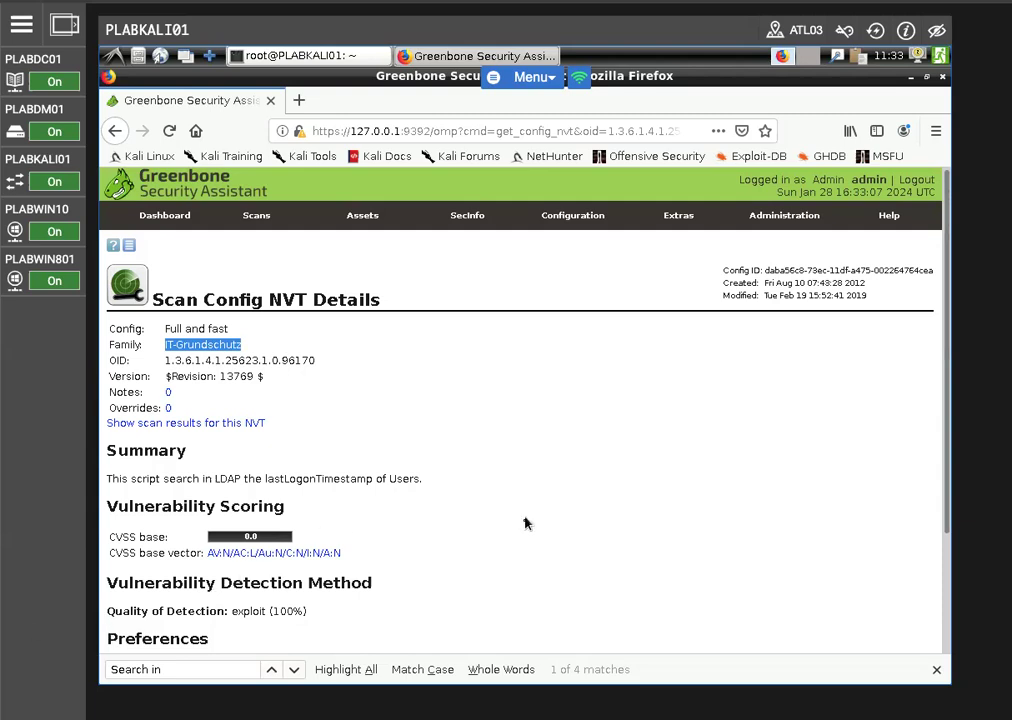
scroll(524, 524, down, 3)
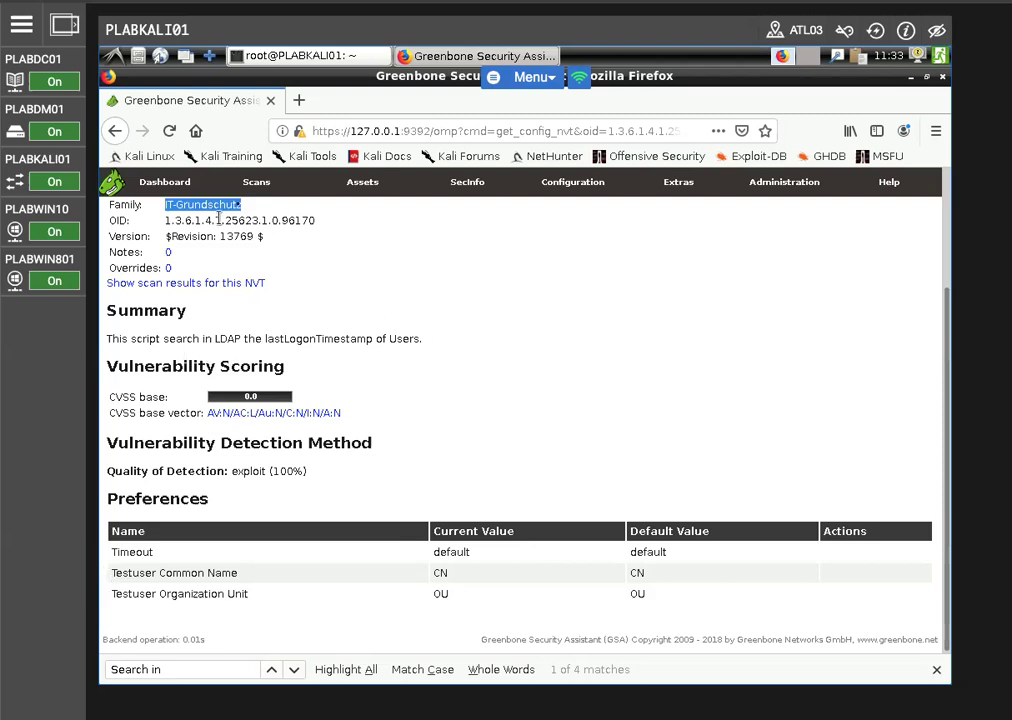
Go to the scan tasks and open the Advanced Task Wizard, dismissing the welcome message and the timeout notification
mouse_move(256, 185)
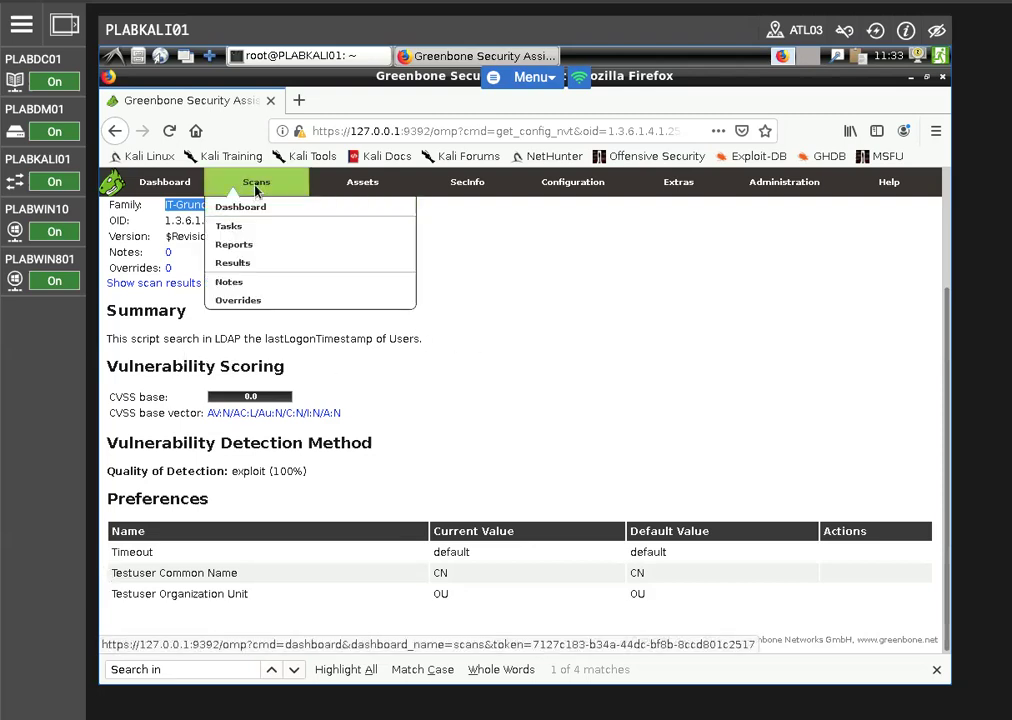
click(222, 227)
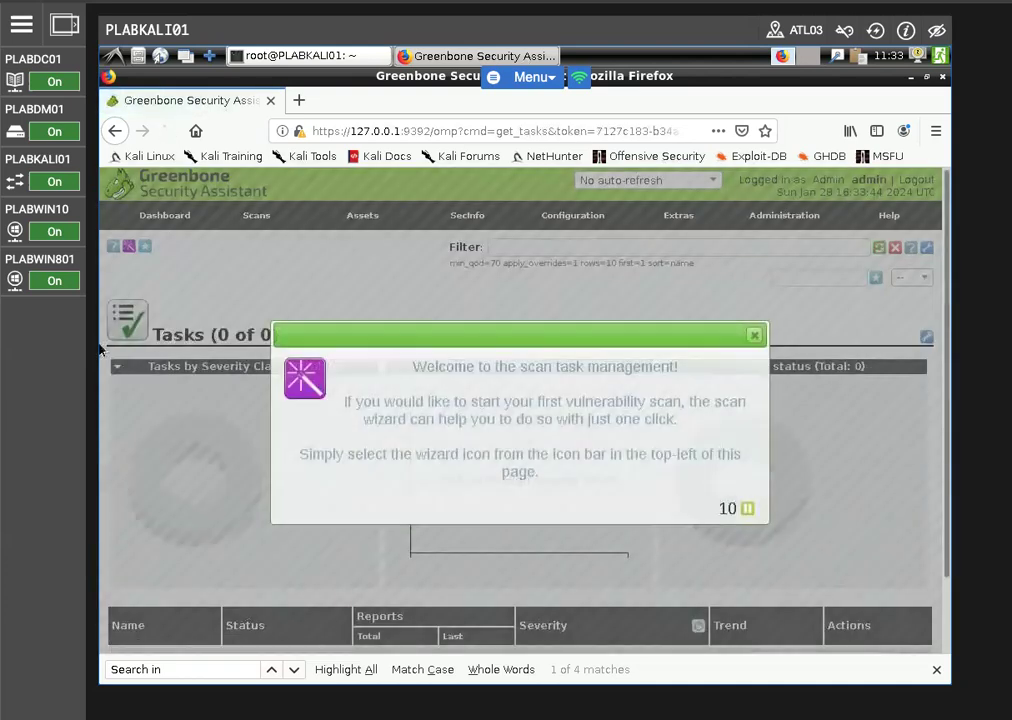
click(753, 336)
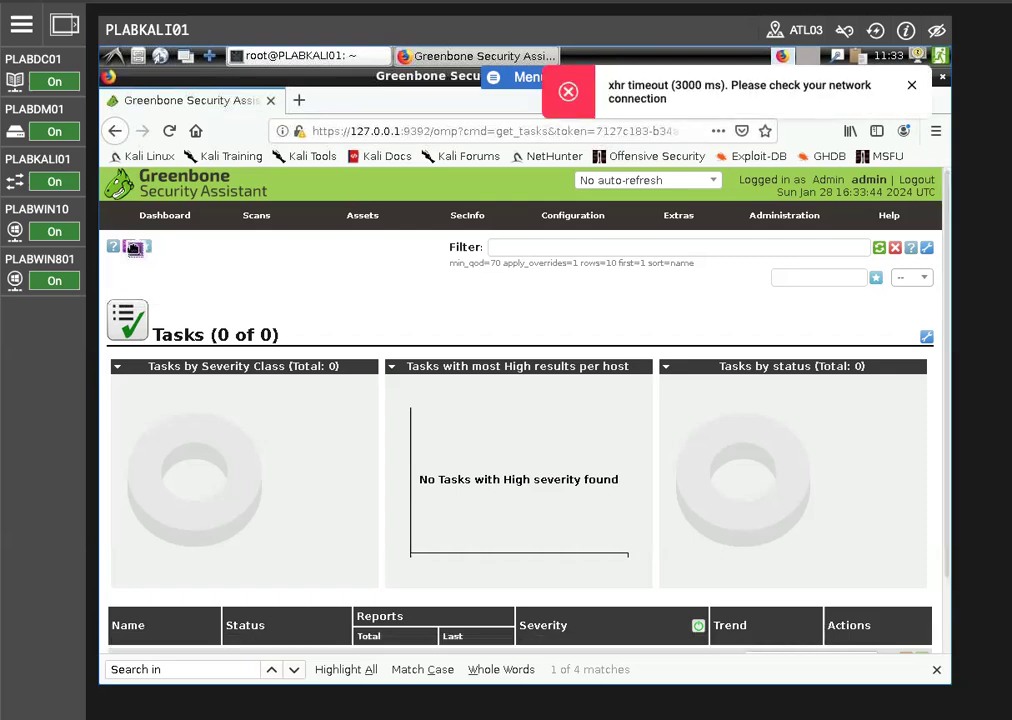
mouse_move(132, 247)
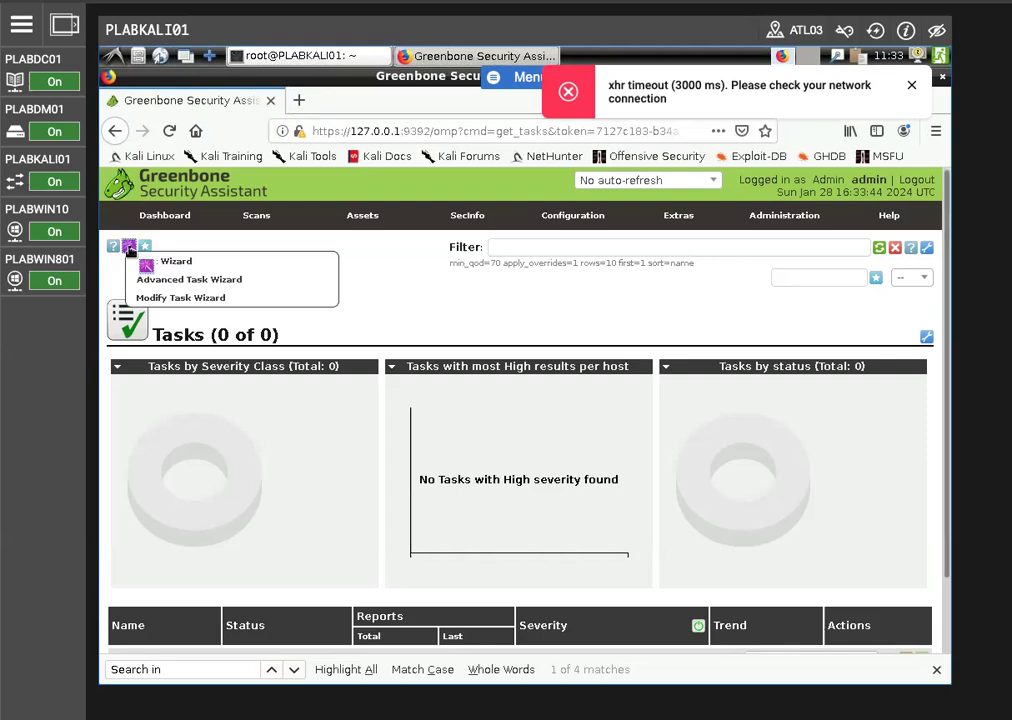
click(168, 280)
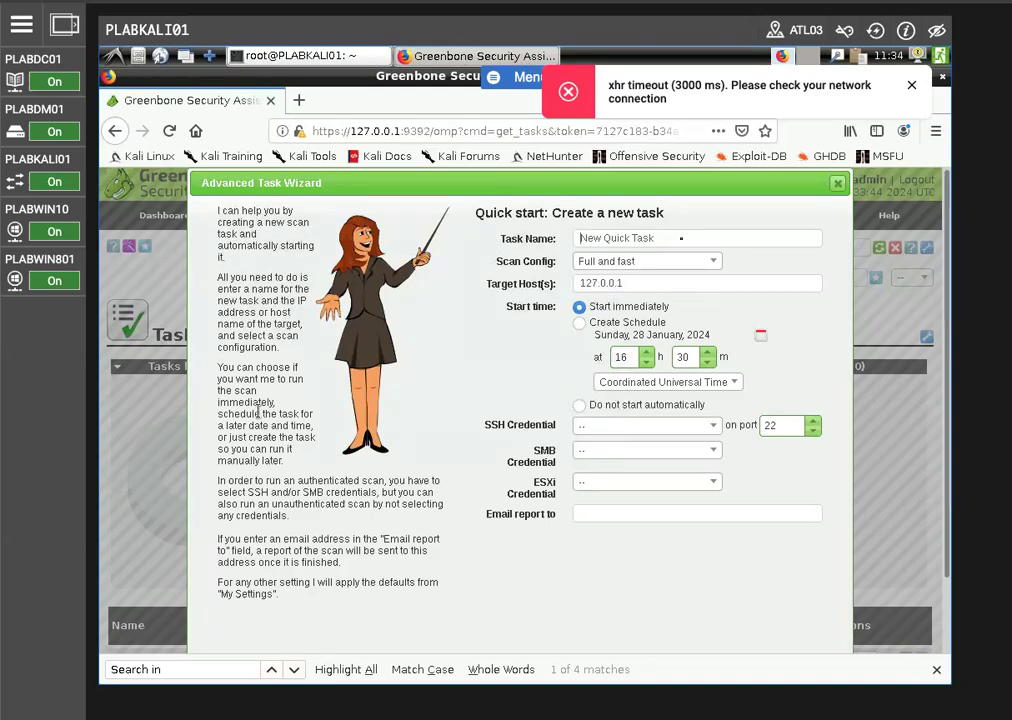
click(912, 87)
Name the new task PLABDC01 and choose the scan config "Full and fast ultimate"
text(PLA)
drag(678, 239, 638, 239)
click(638, 238)
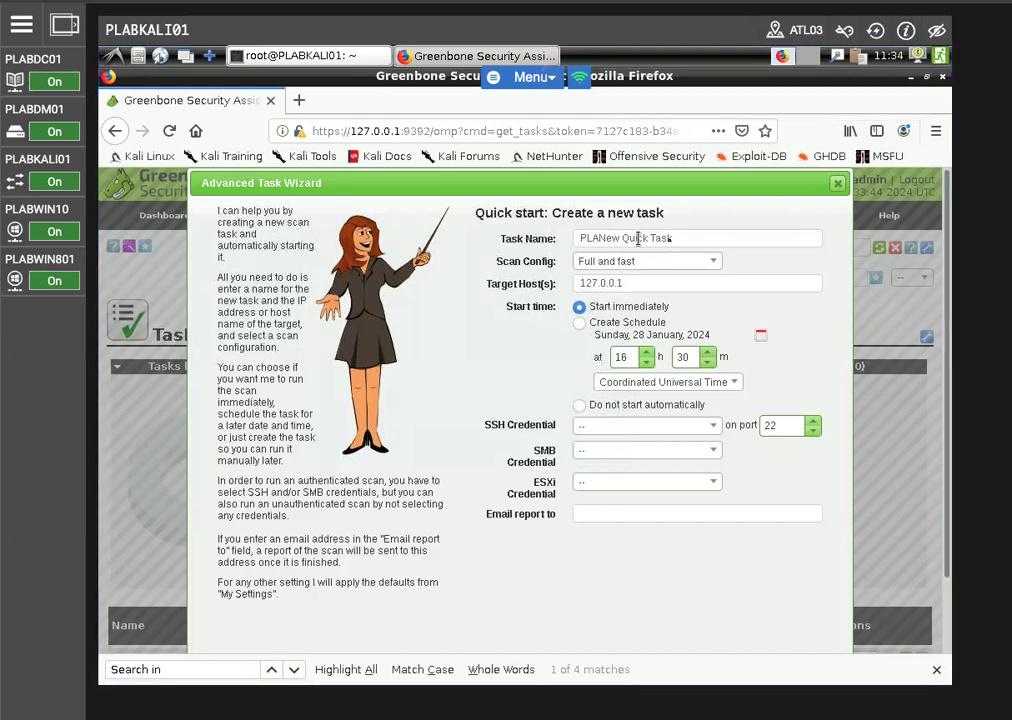
key(ctrl+a)
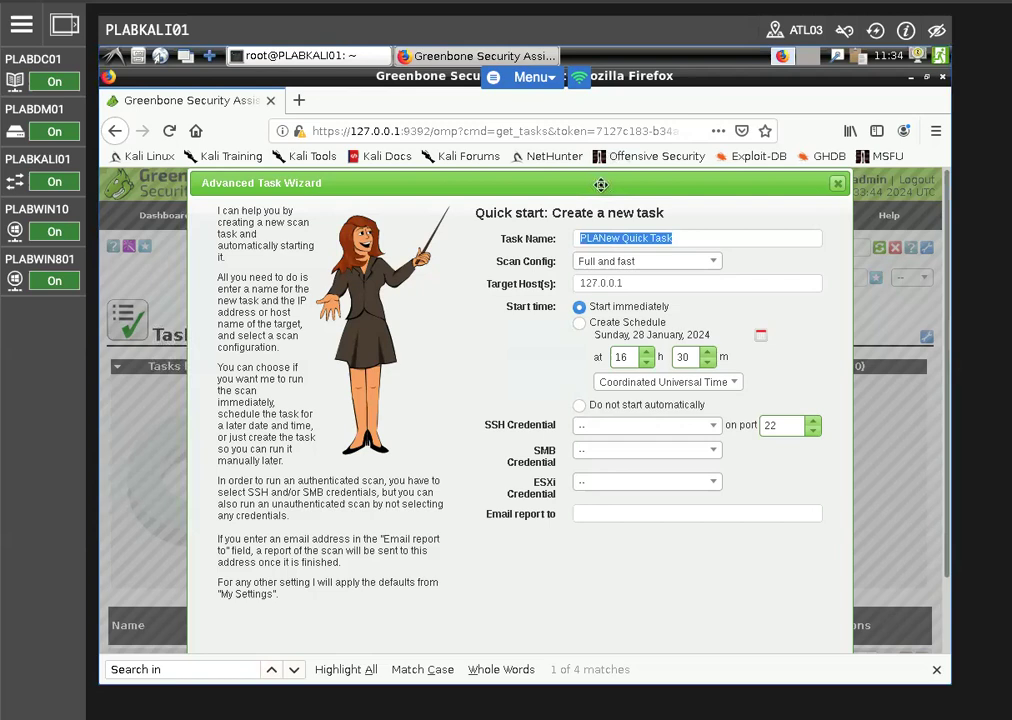
text(PLABDC01)
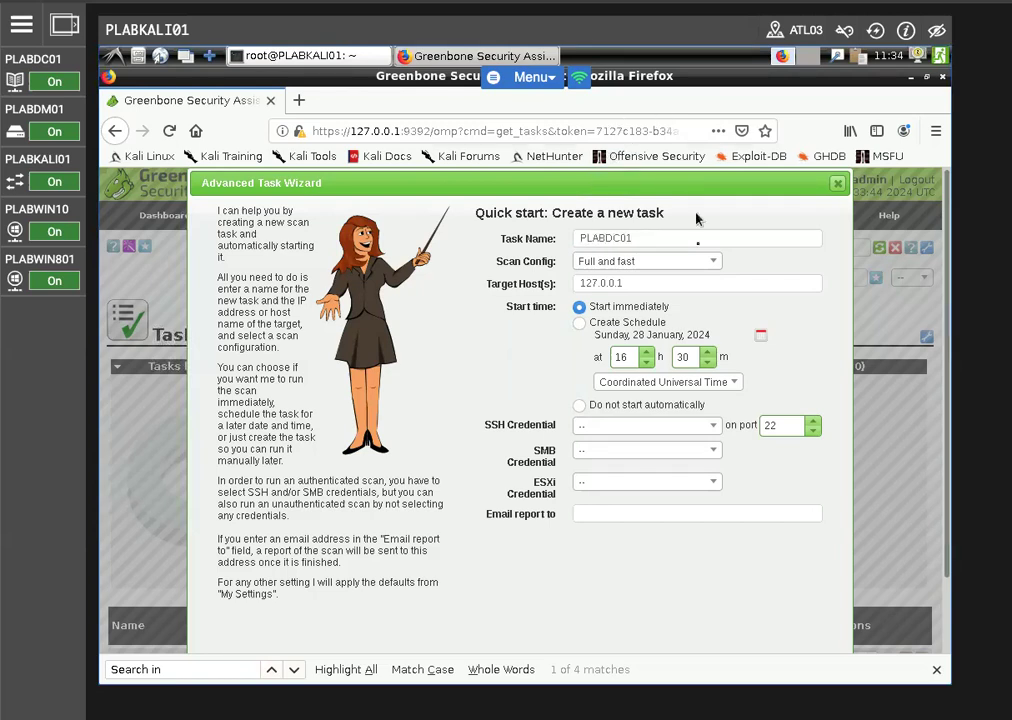
click(685, 265)
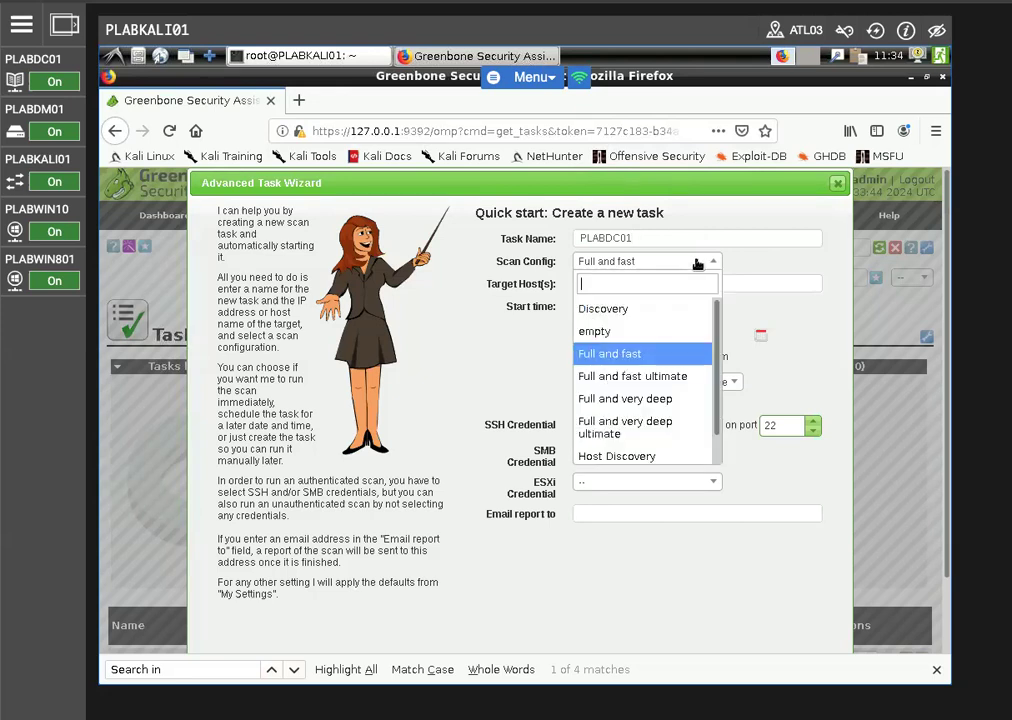
click(650, 377)
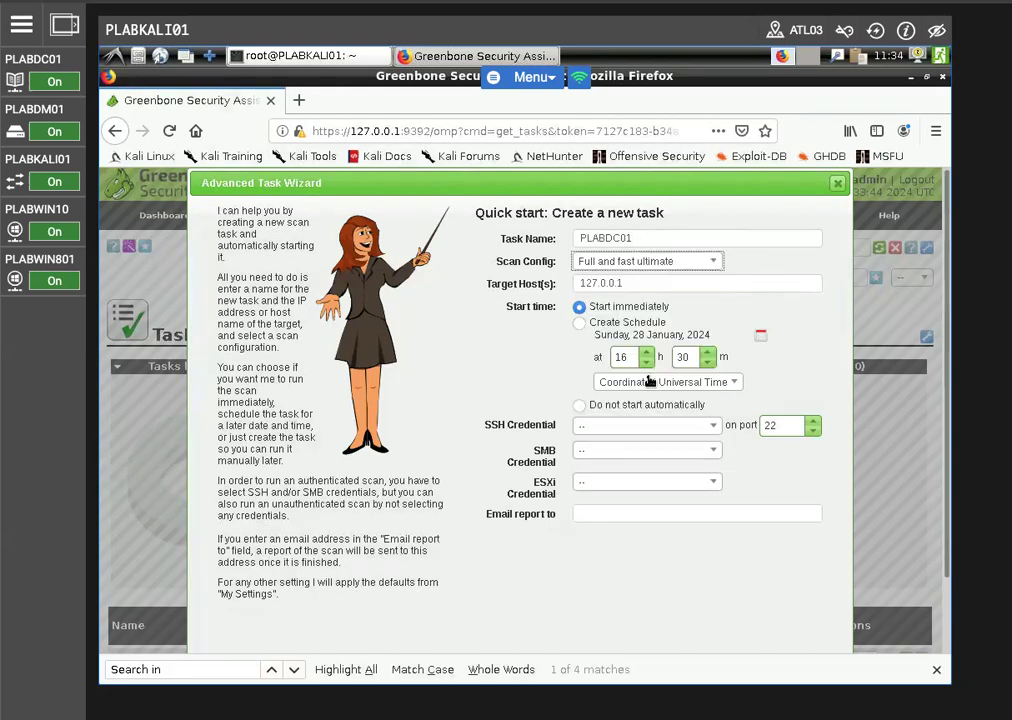
Set the target host to 192.168.0.1 and create the task with an immediate start, closing the page search
double_click(638, 284)
text(192)
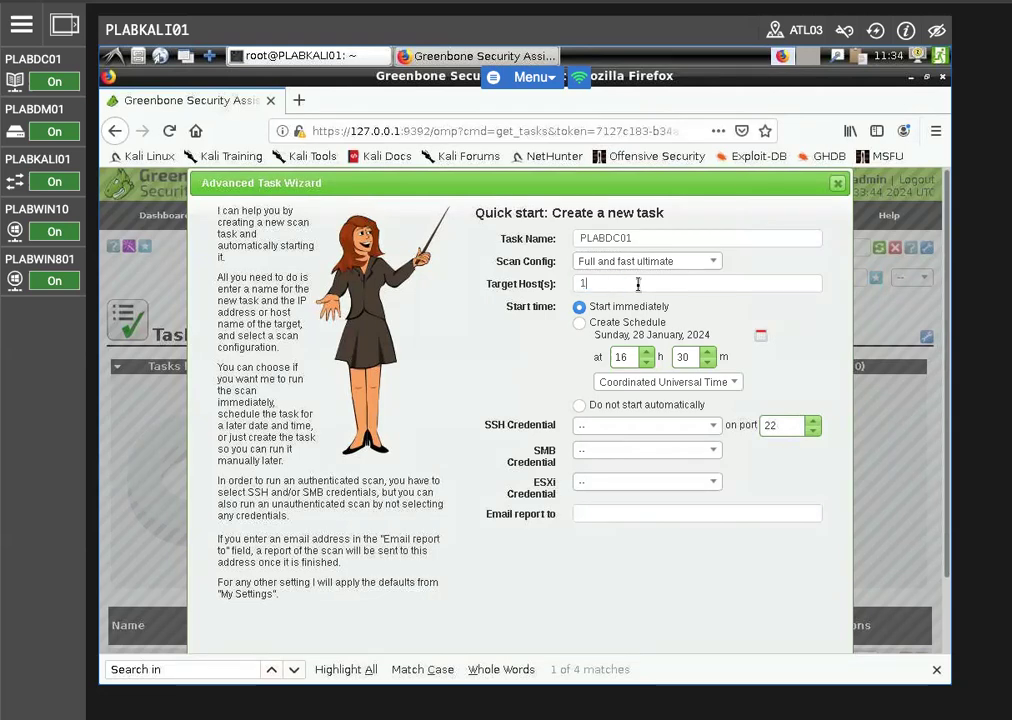
text(.168.0.1)
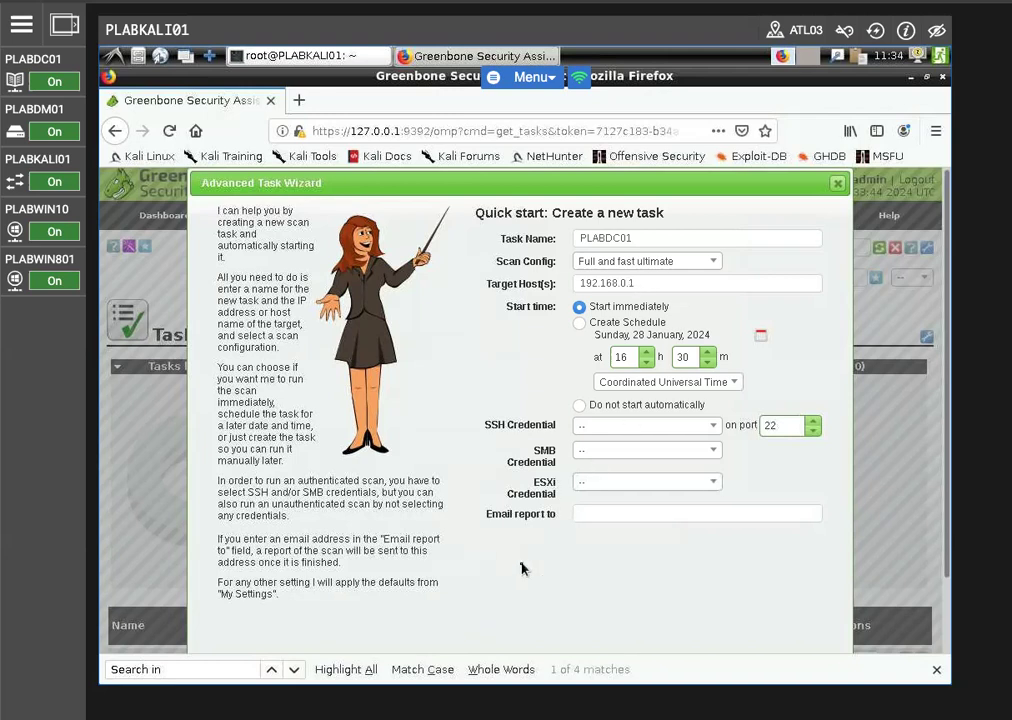
click(940, 672)
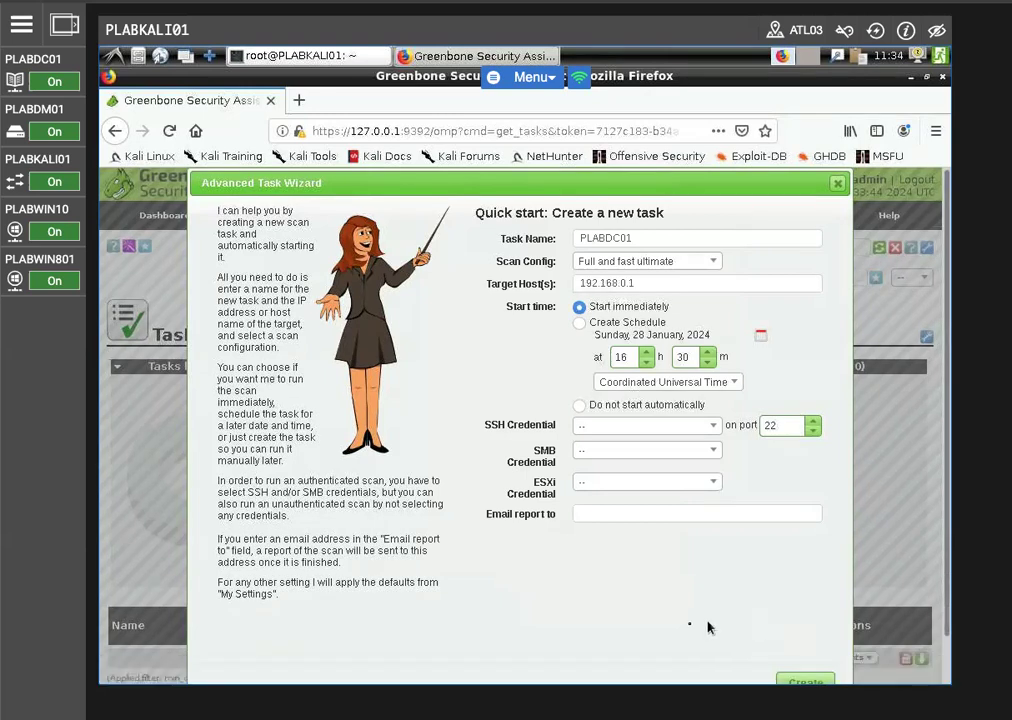
click(803, 681)
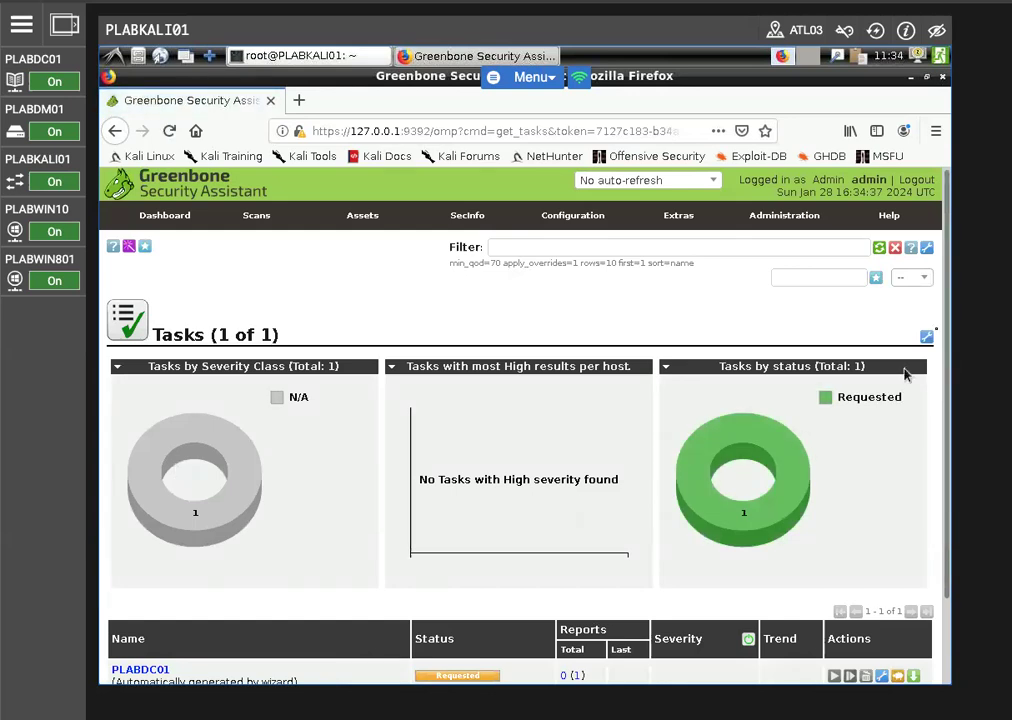
Refresh the Tasks page and check the progress of the PLABDC01 scan
drag(948, 293, 949, 378)
click(166, 131)
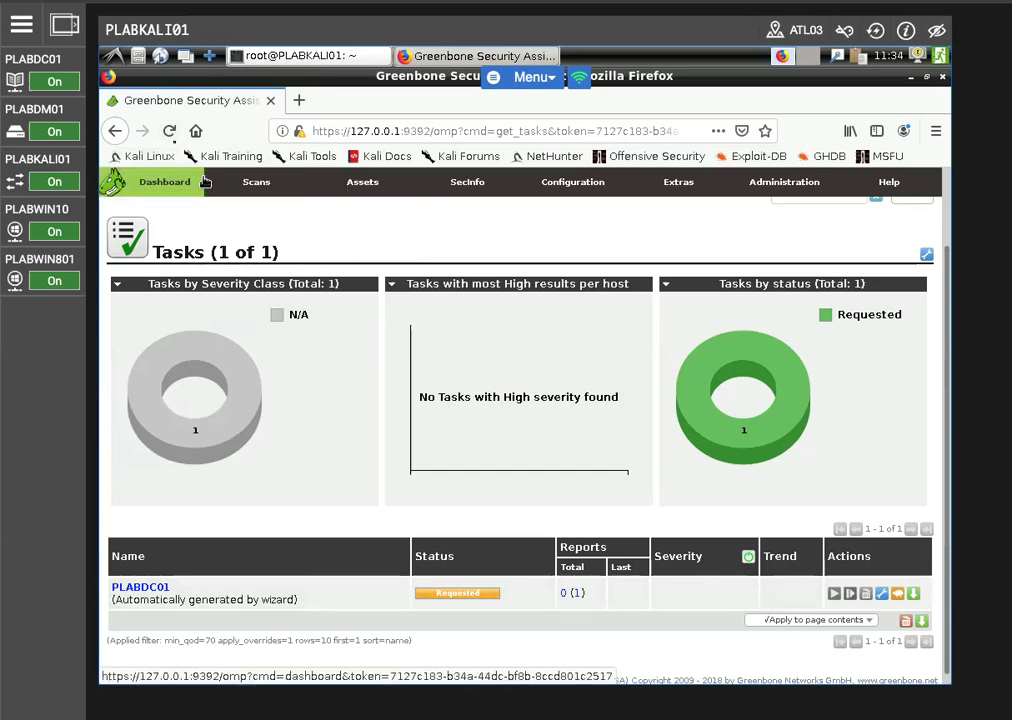
click(171, 133)
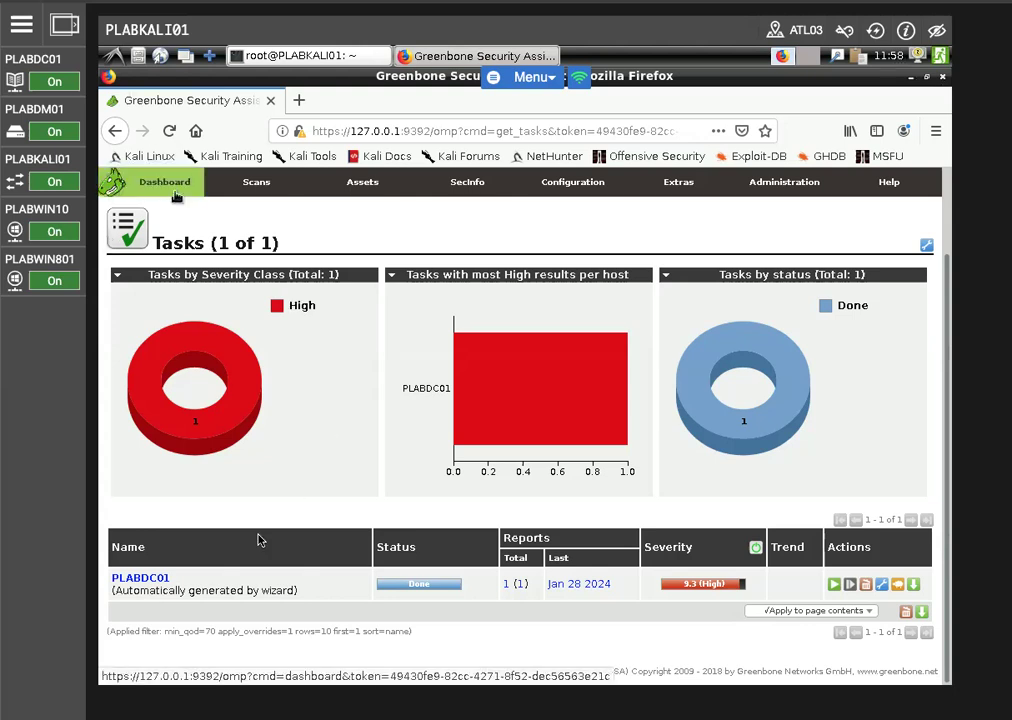
Open the PLABDC01 task and its list of reports, and bring up the results of the Sun Jan 28 16:34:37 2024 report
click(148, 579)
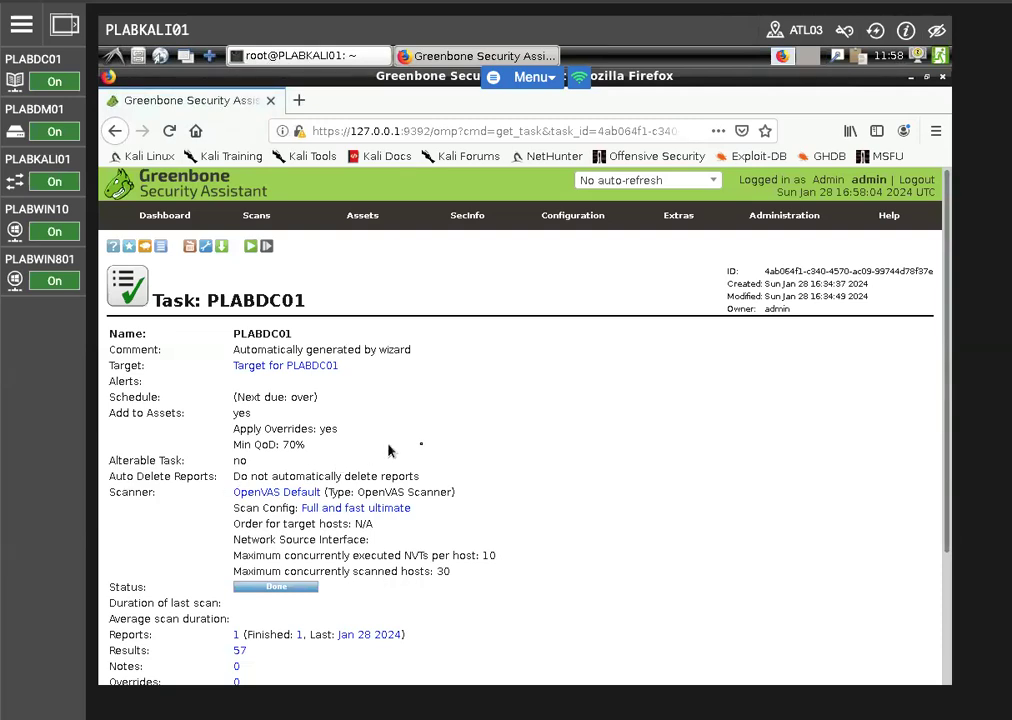
scroll(423, 450, down, 2)
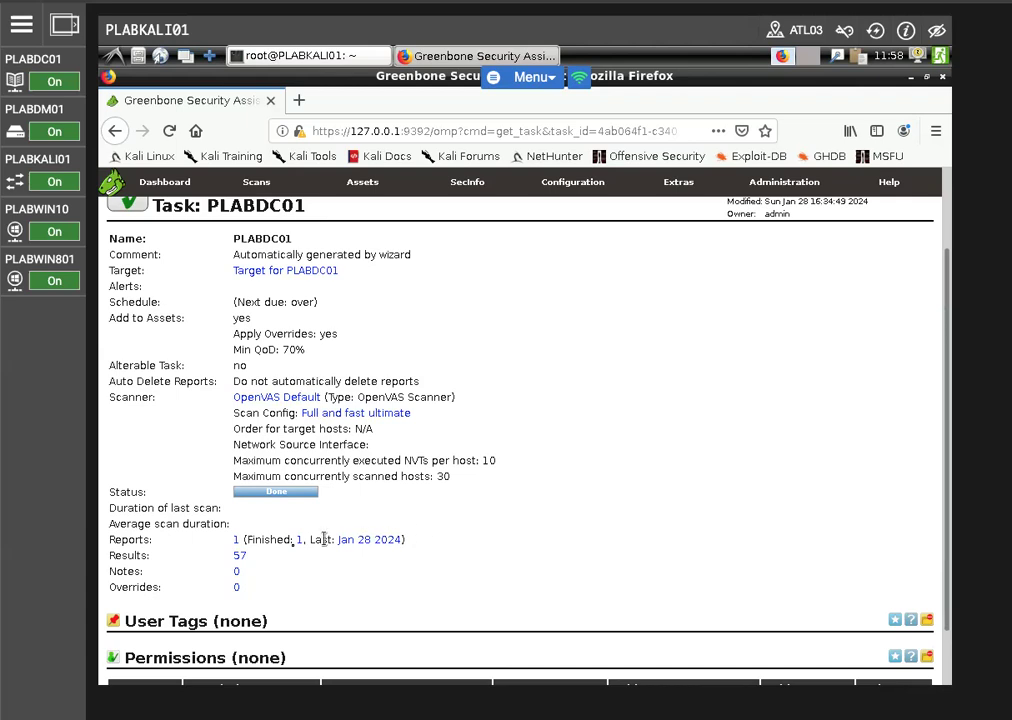
click(236, 541)
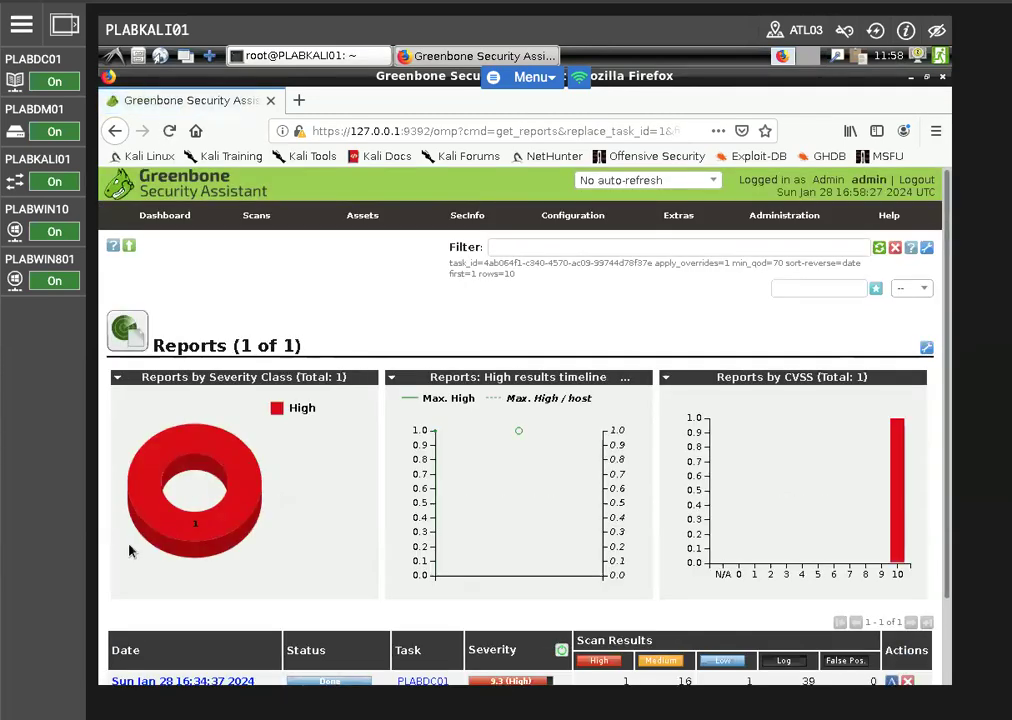
scroll(463, 535, down, 2)
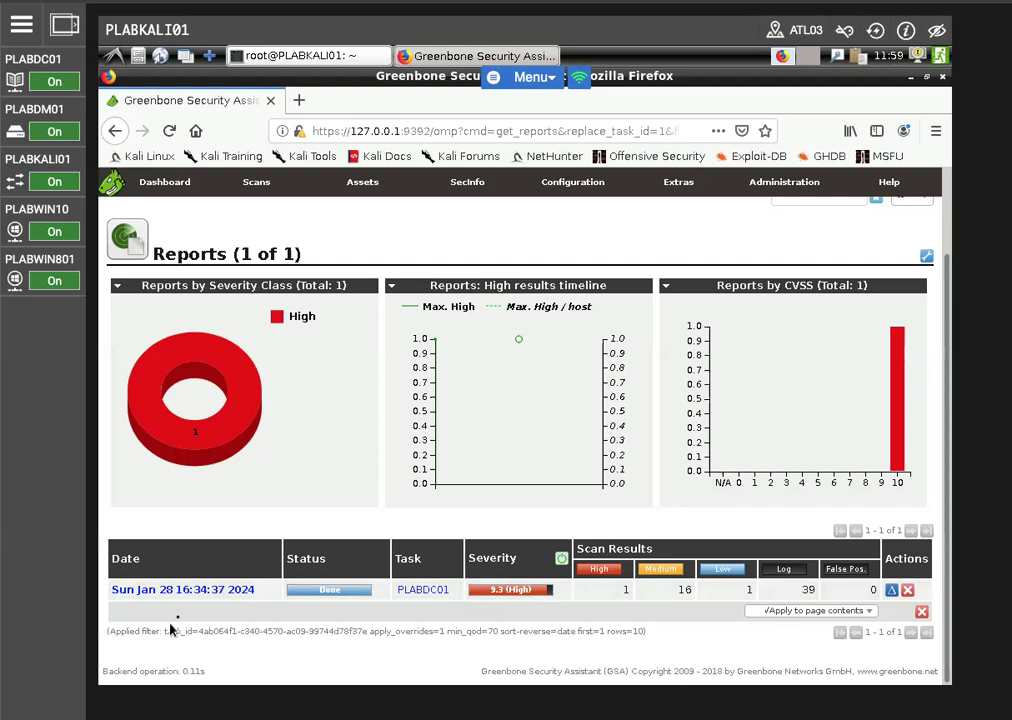
click(188, 591)
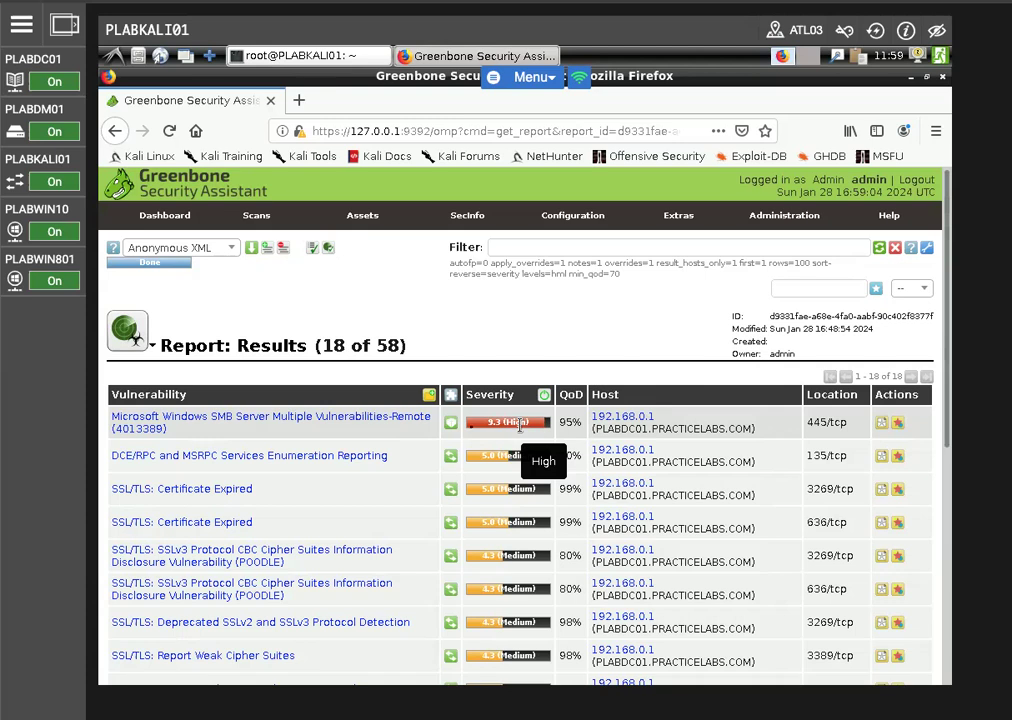
Open the result "Microsoft Windows SMB Server Multiple Vulnerabilities-Remote (4013389)" and review its impact, solution, affected software, detection method and references
click(305, 419)
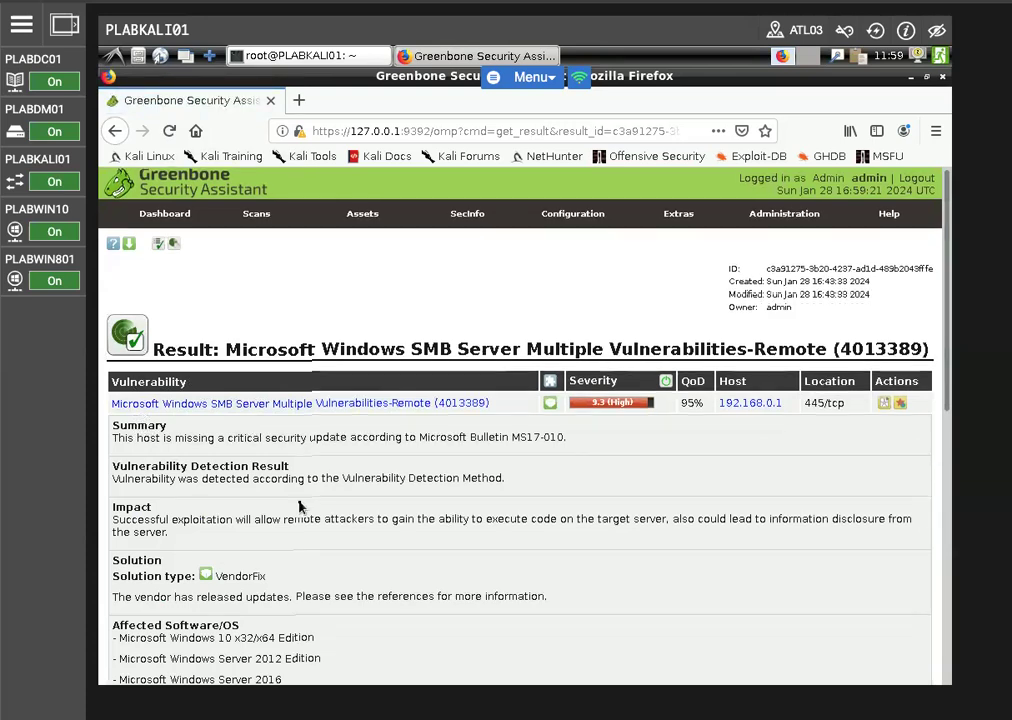
scroll(300, 506, down, 3)
scroll(300, 506, up, 3)
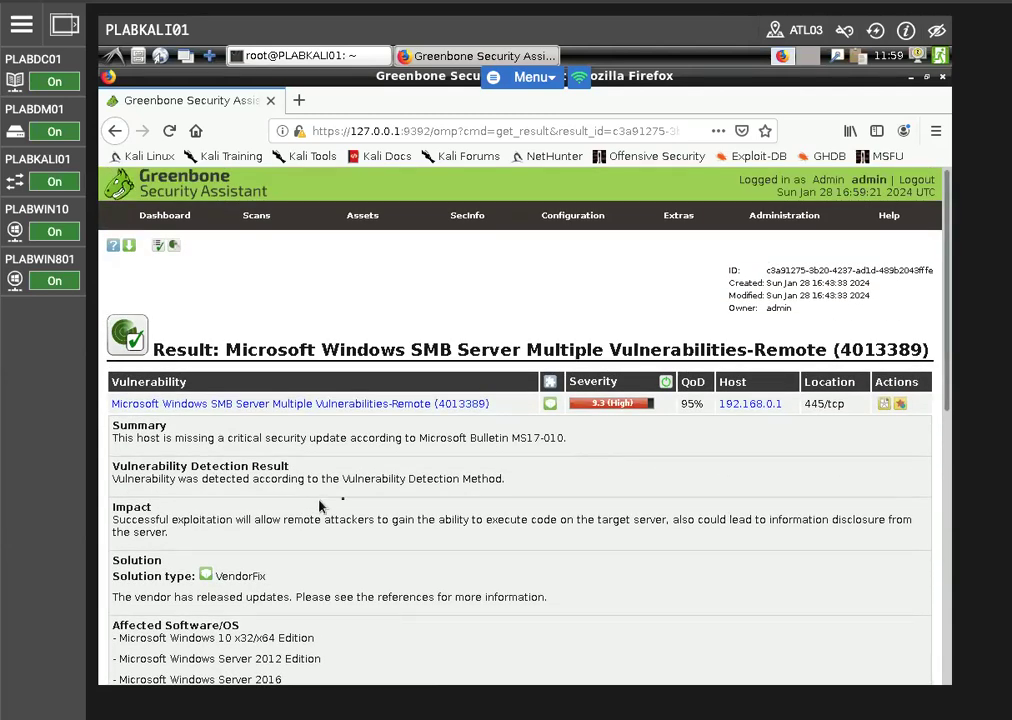
scroll(320, 507, down, 1)
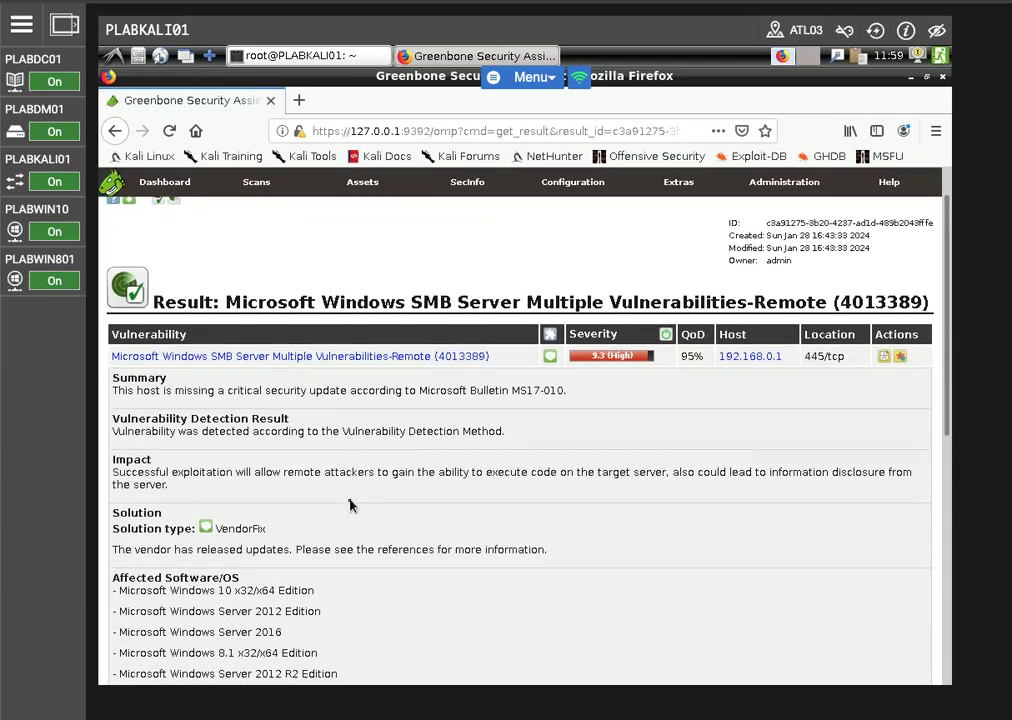
scroll(350, 504, down, 3)
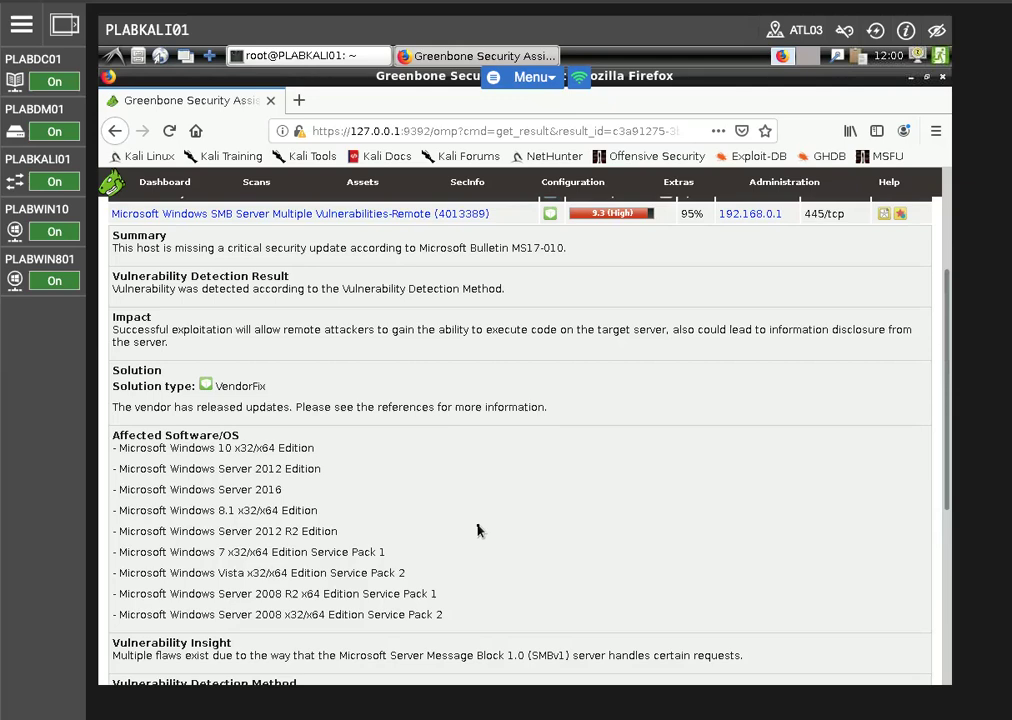
scroll(475, 530, down, 5)
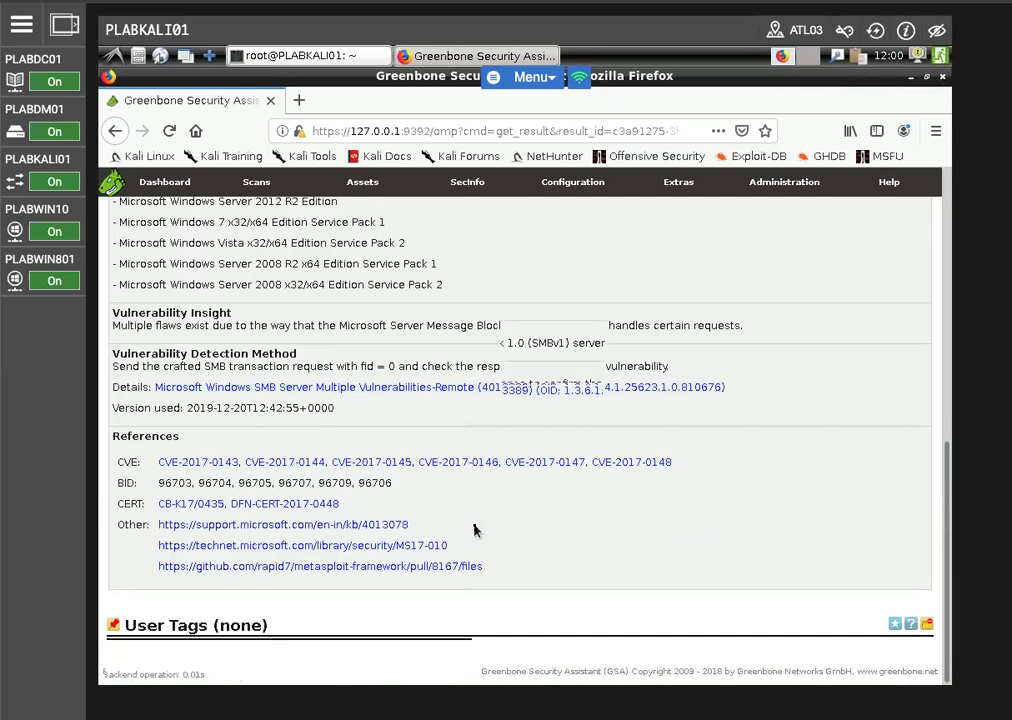
scroll(474, 530, up, 6)
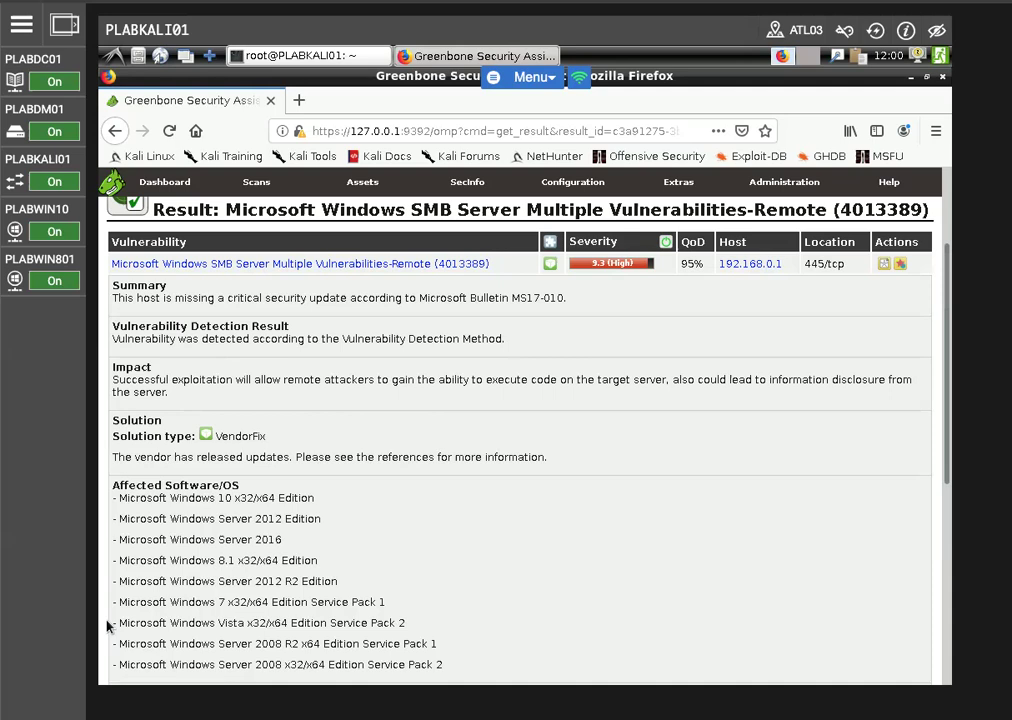
Switch to the PLABDC01 machine and sign in to the Administrator account by entering its password
click(32, 59)
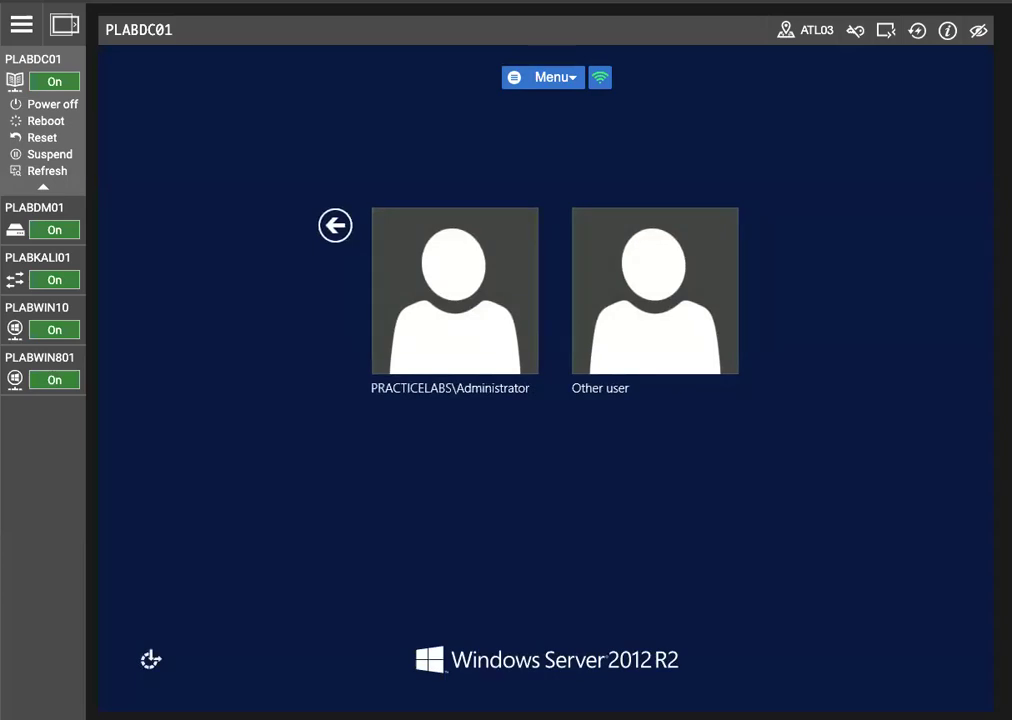
click(429, 282)
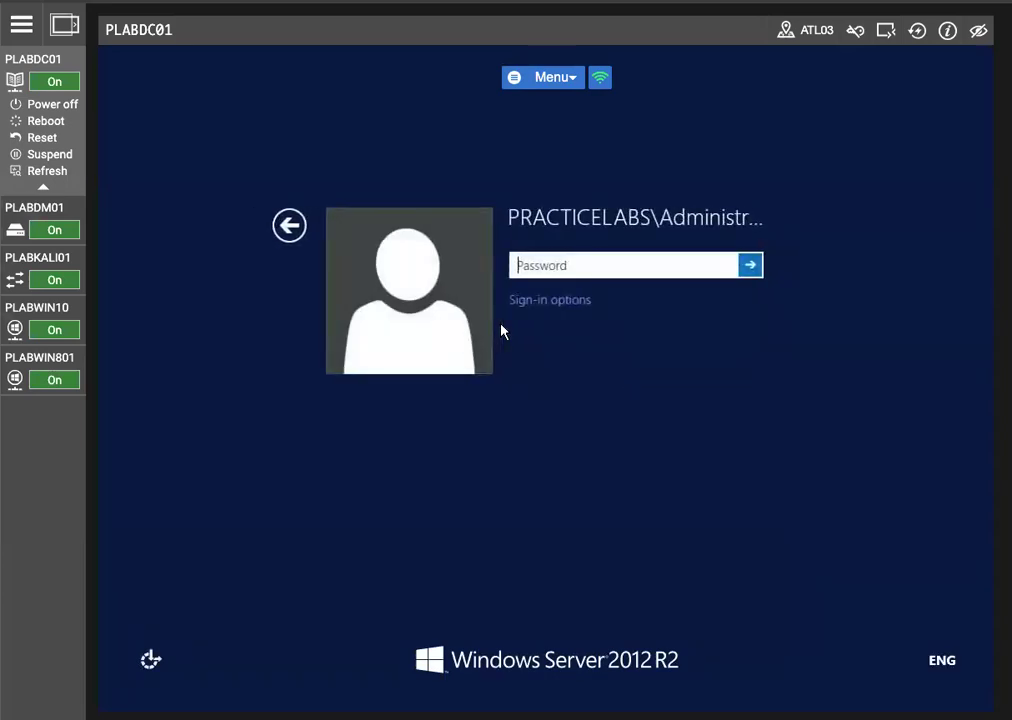
text(Passw0)
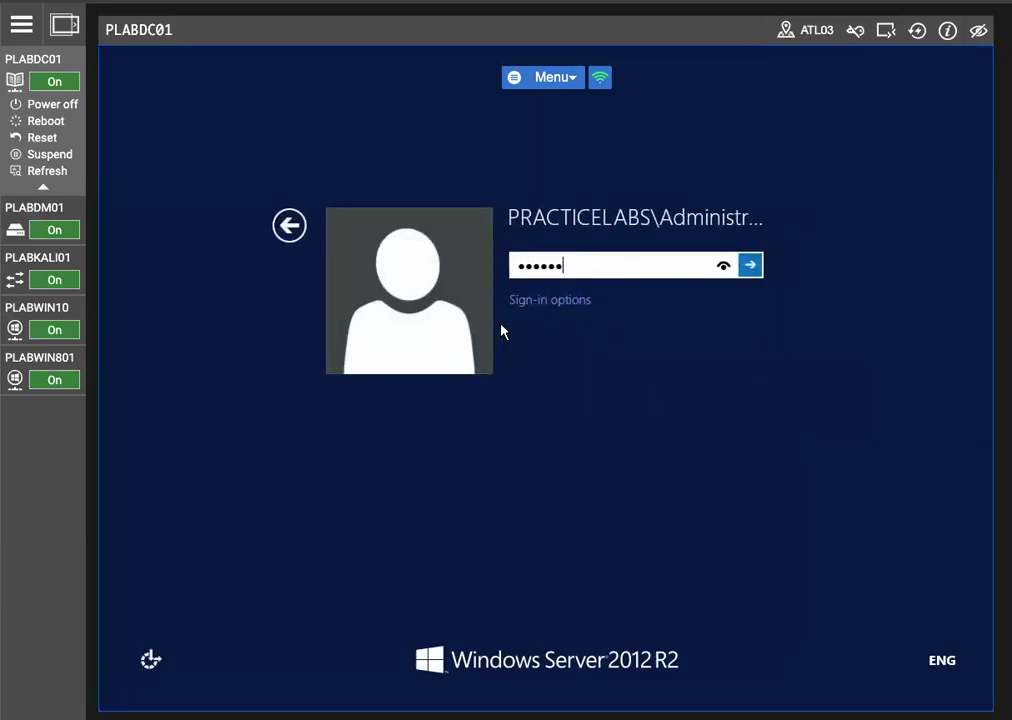
text(rd)
key(Return)
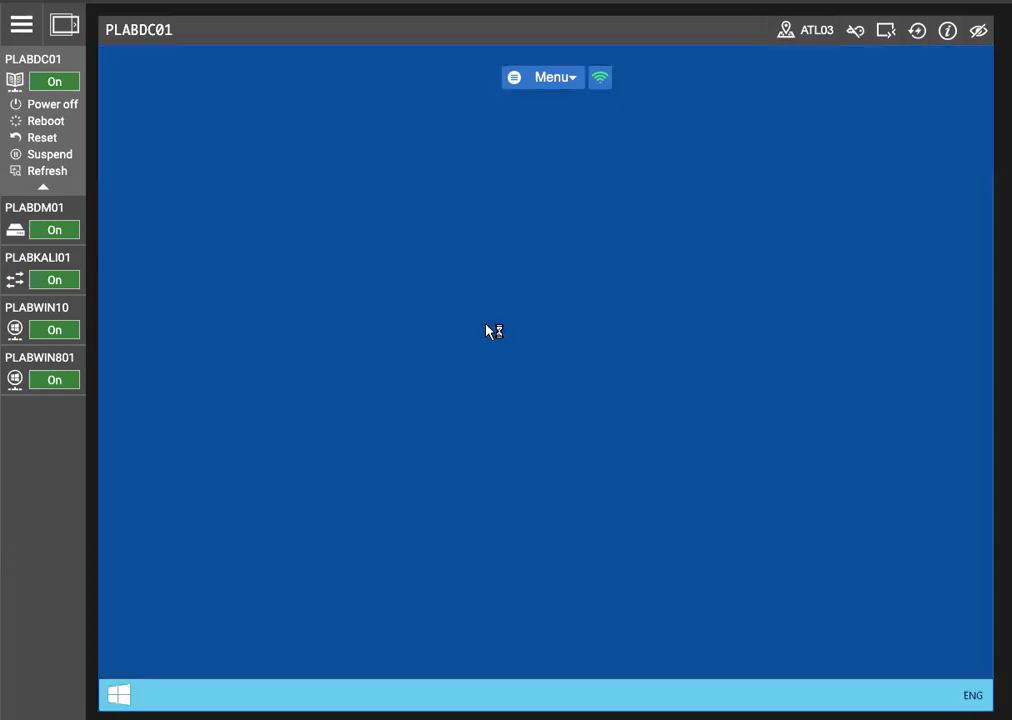
Start Internet Explorer and browse the intranet's Tools folder to its Windows_Server_2012 subfolder
click(322, 692)
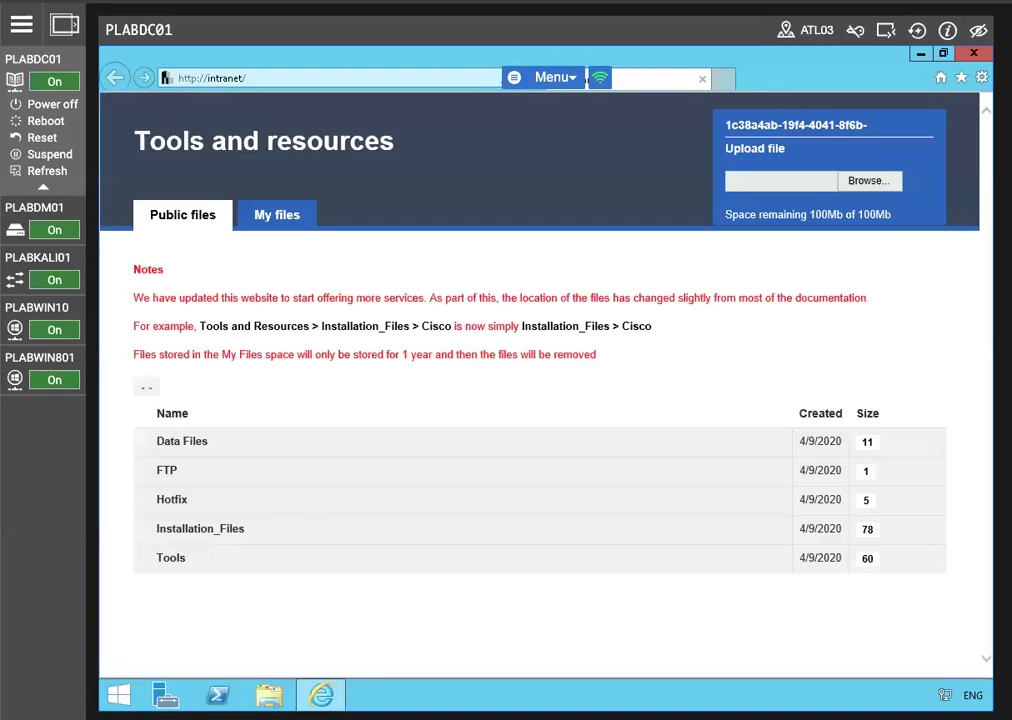
click(174, 559)
scroll(314, 522, down, 15)
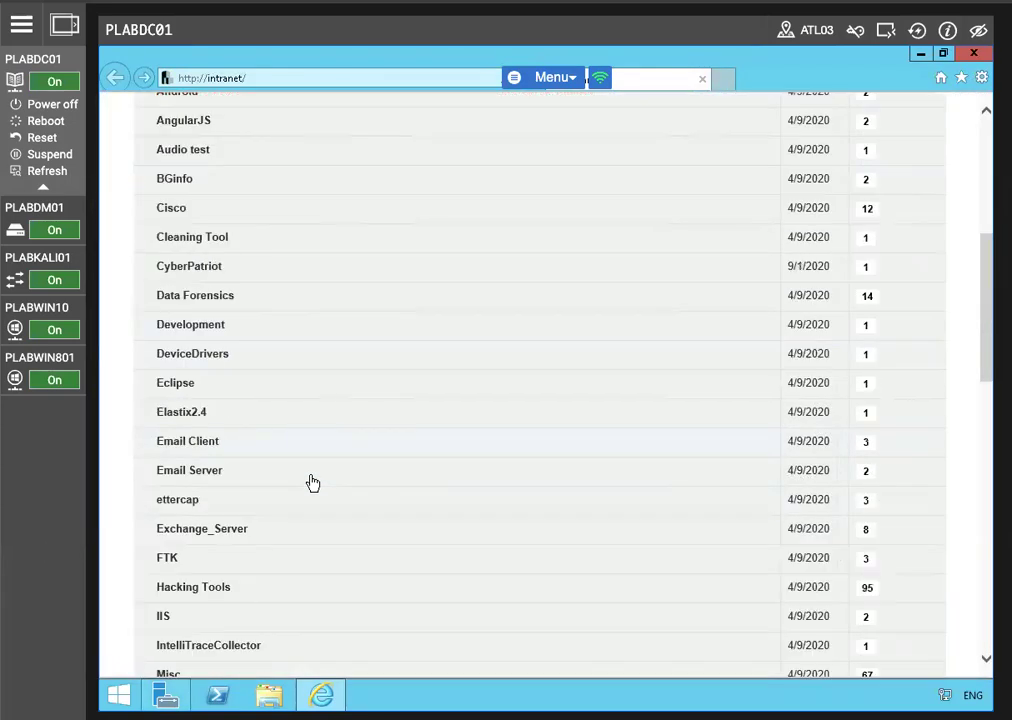
scroll(254, 506, down, 3)
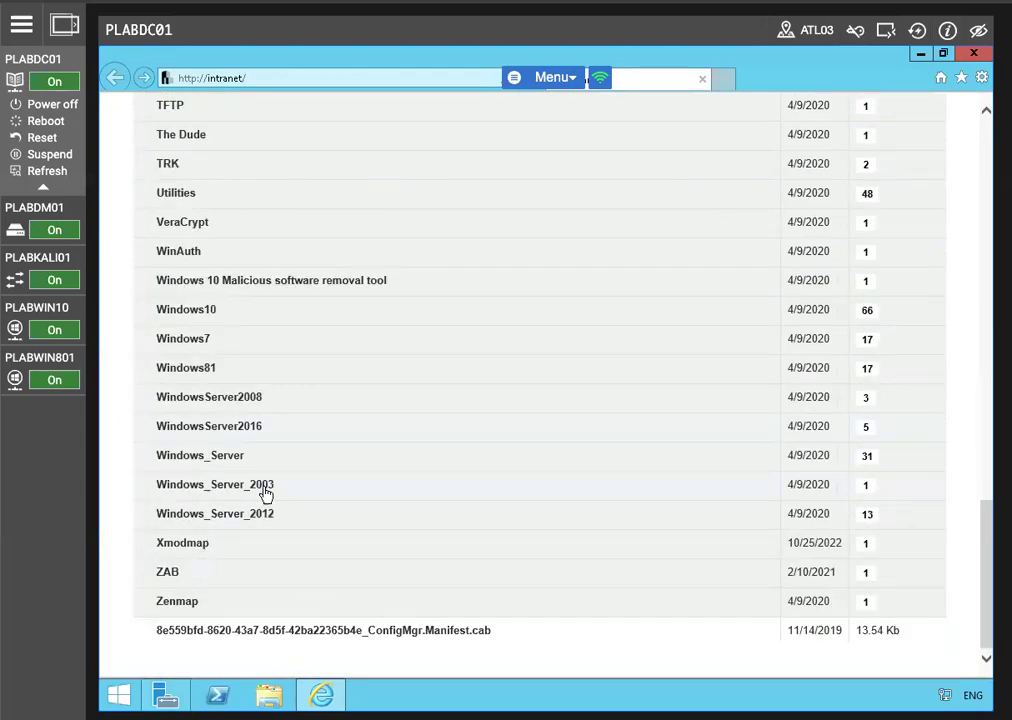
click(294, 520)
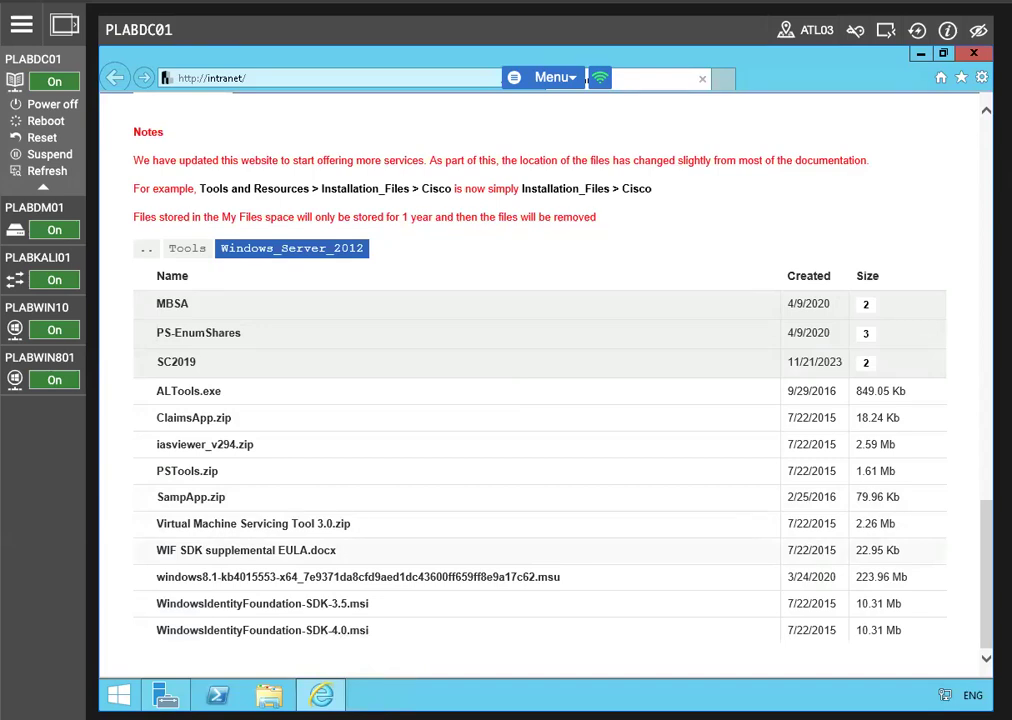
Save and open the windows8.1-kb4015553-x64 .msu file, install update KB4015553, and minimize Server Manager
click(207, 580)
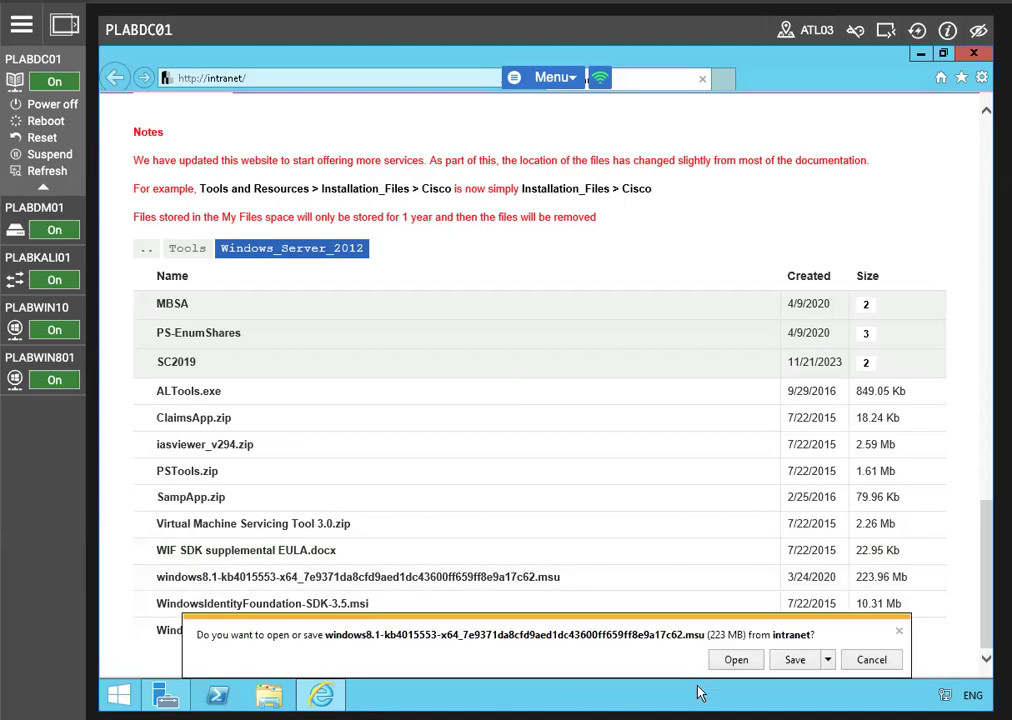
click(795, 660)
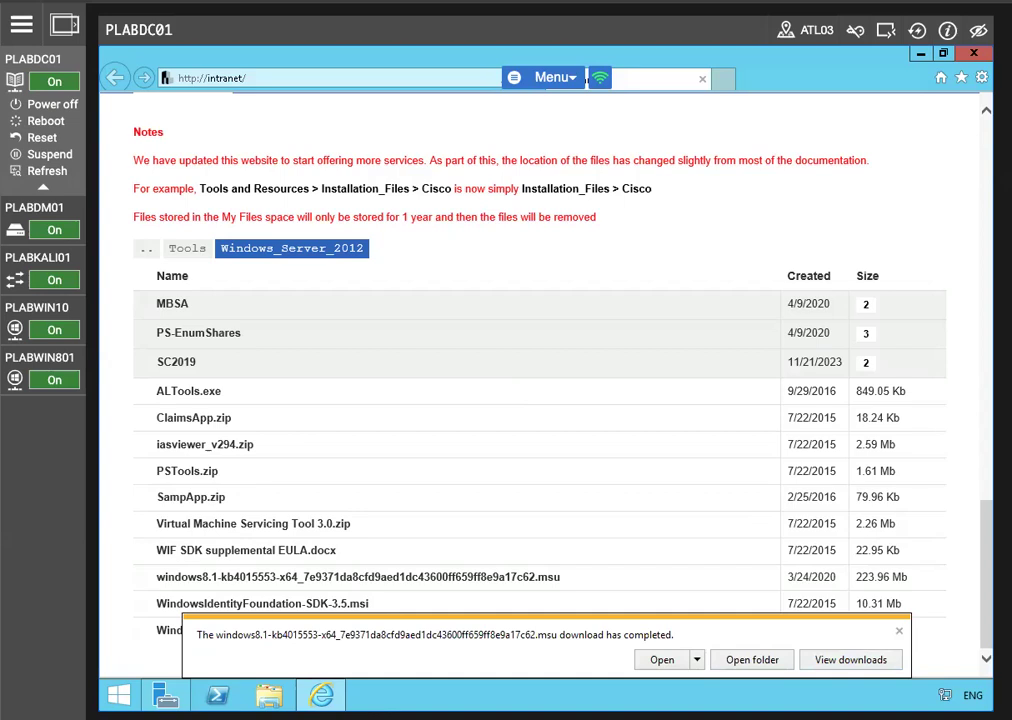
click(660, 660)
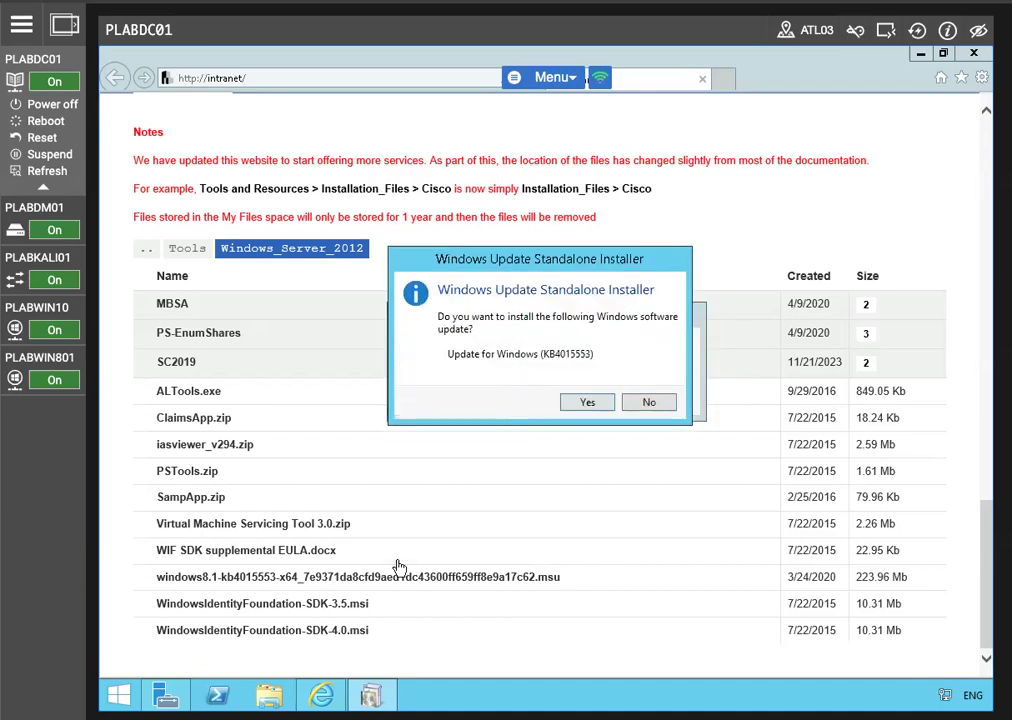
click(587, 402)
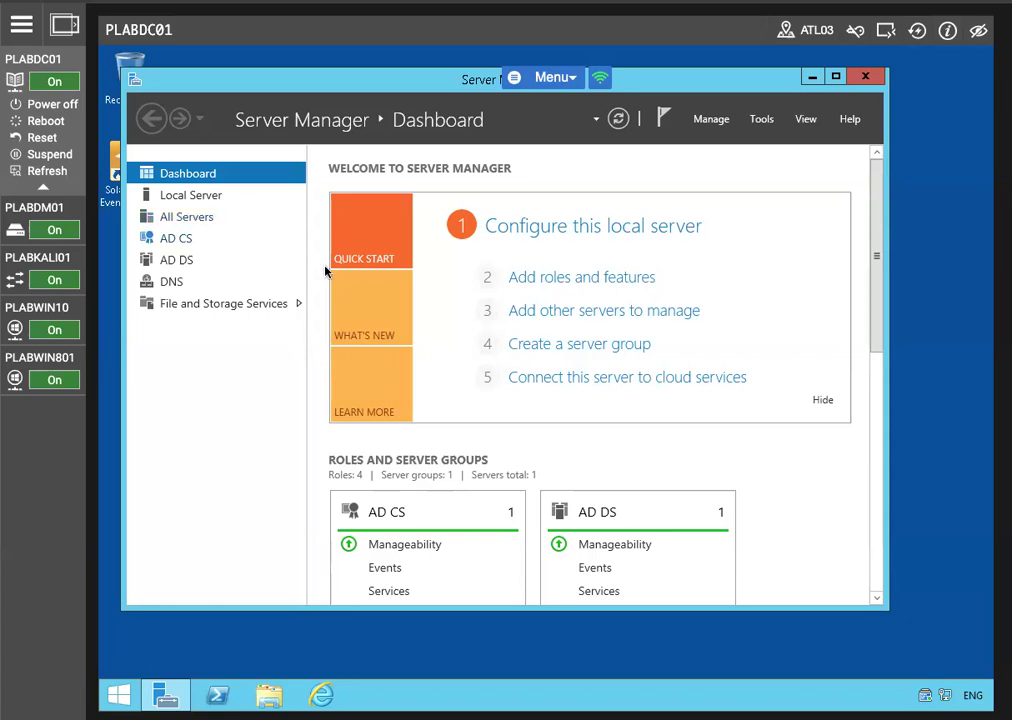
click(812, 77)
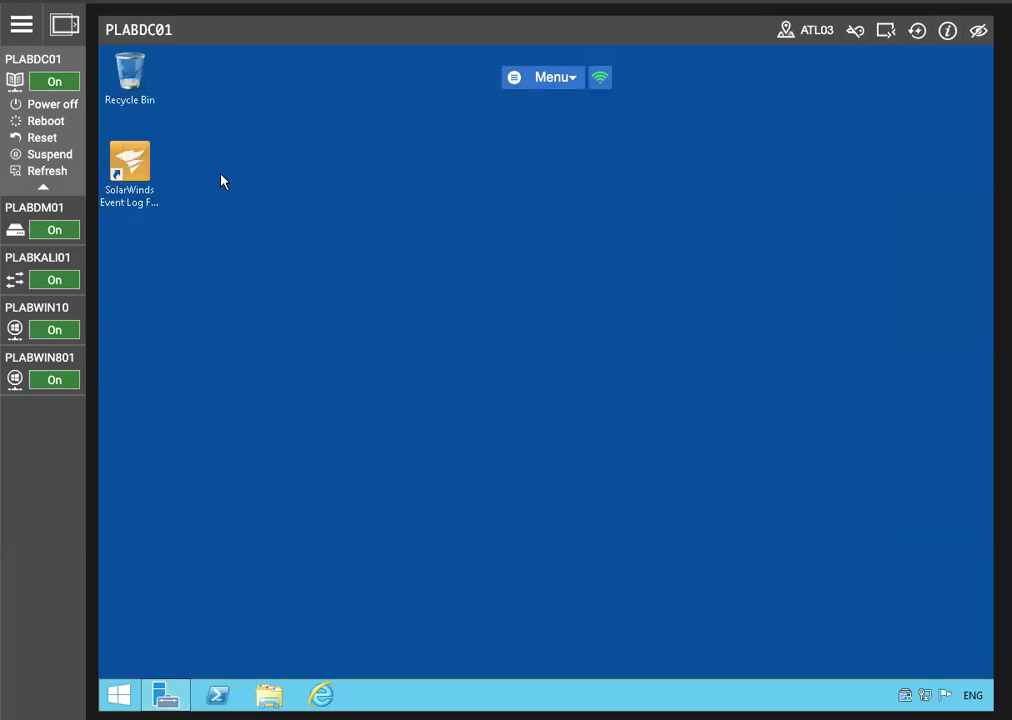
Return to the PLABKALI01 machine, log in as root with the account password, and dismiss the timeout notification
mouse_move(30, 318)
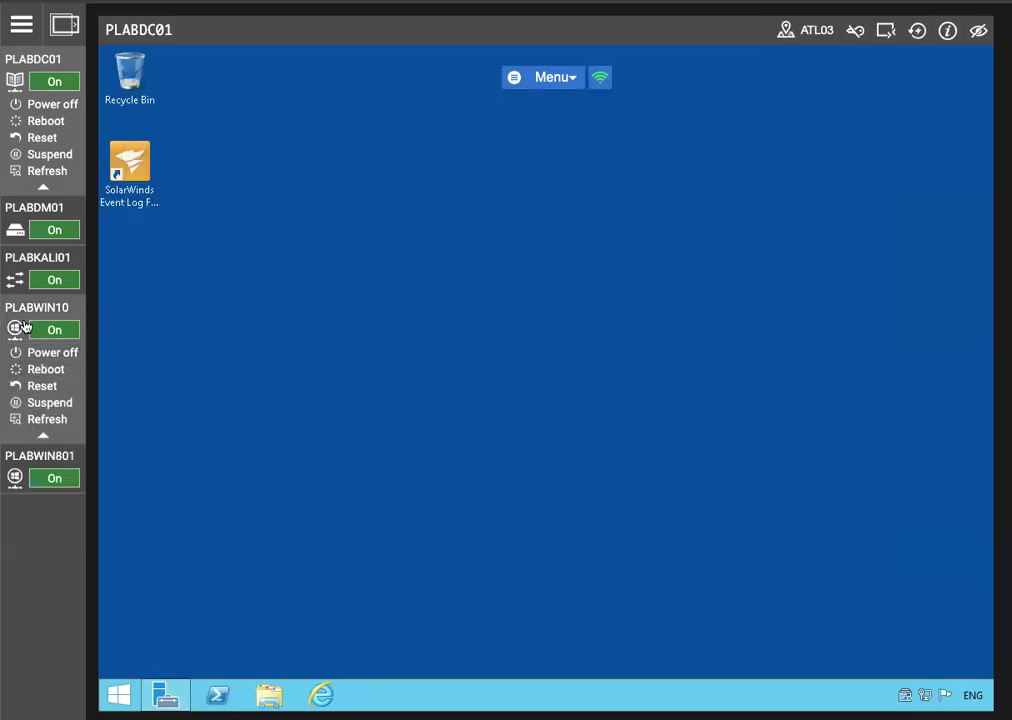
click(27, 307)
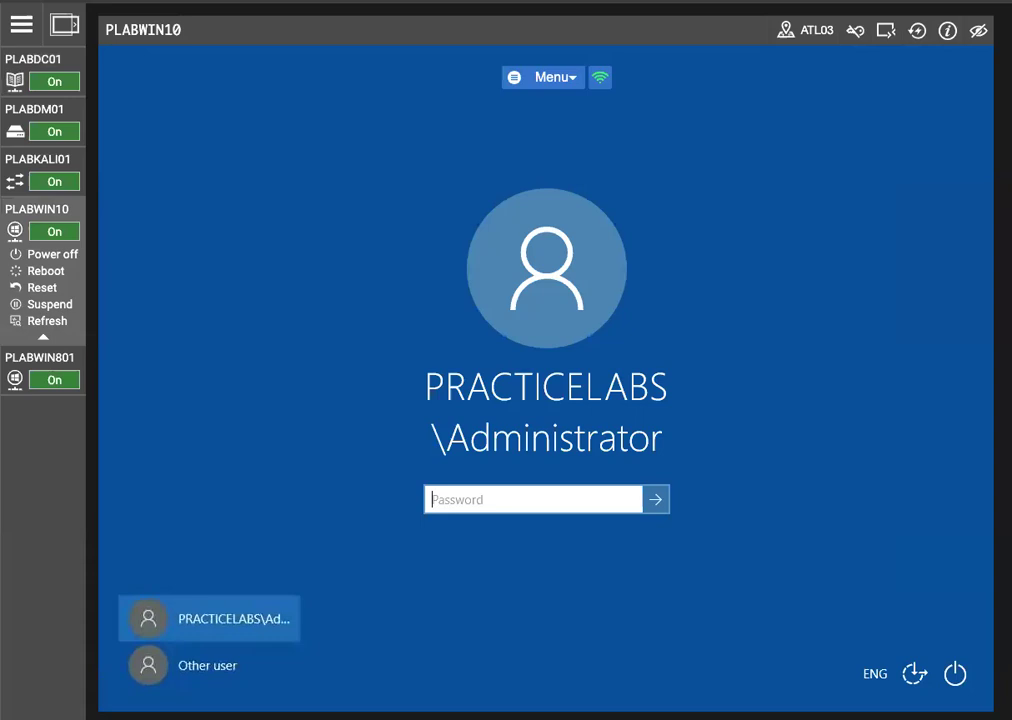
click(37, 159)
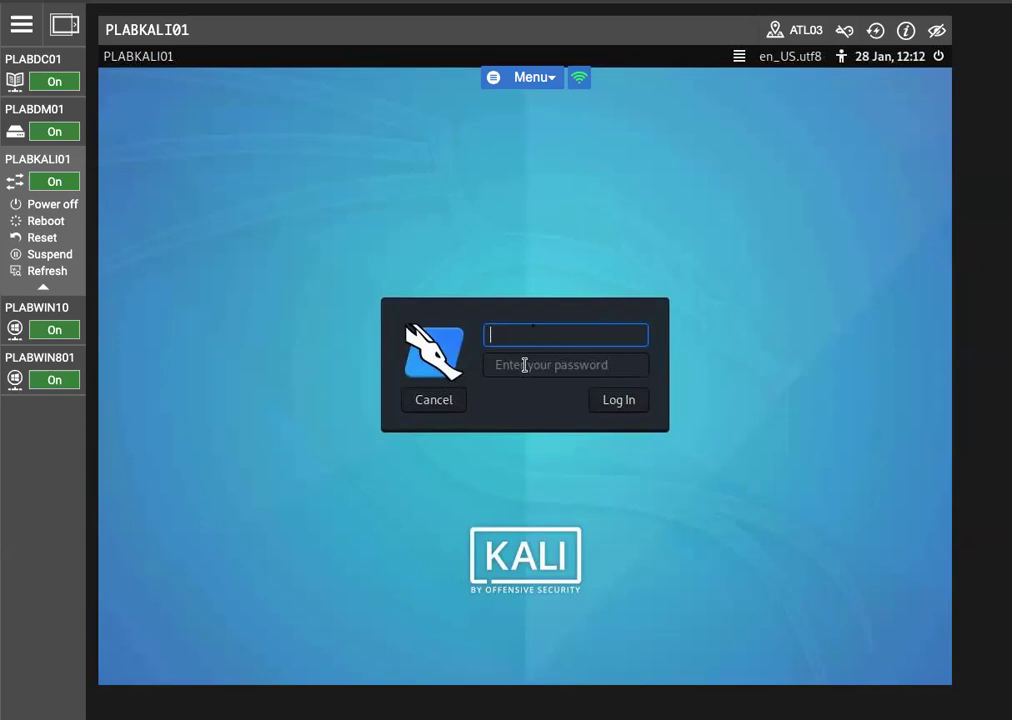
text(root)
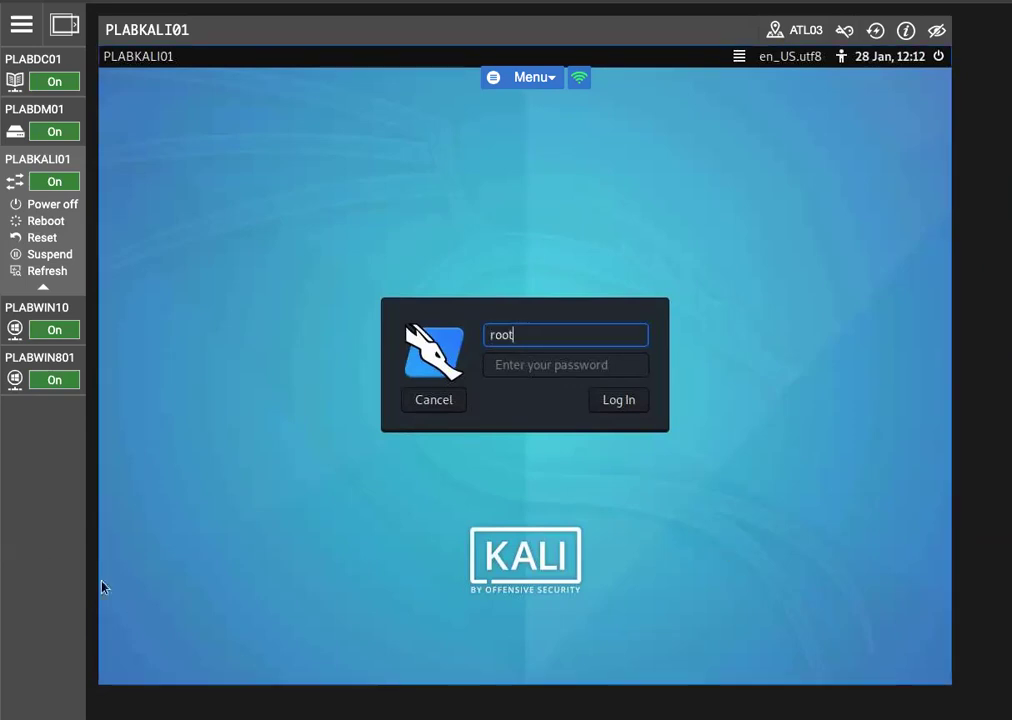
key(Tab)
text(Passw)
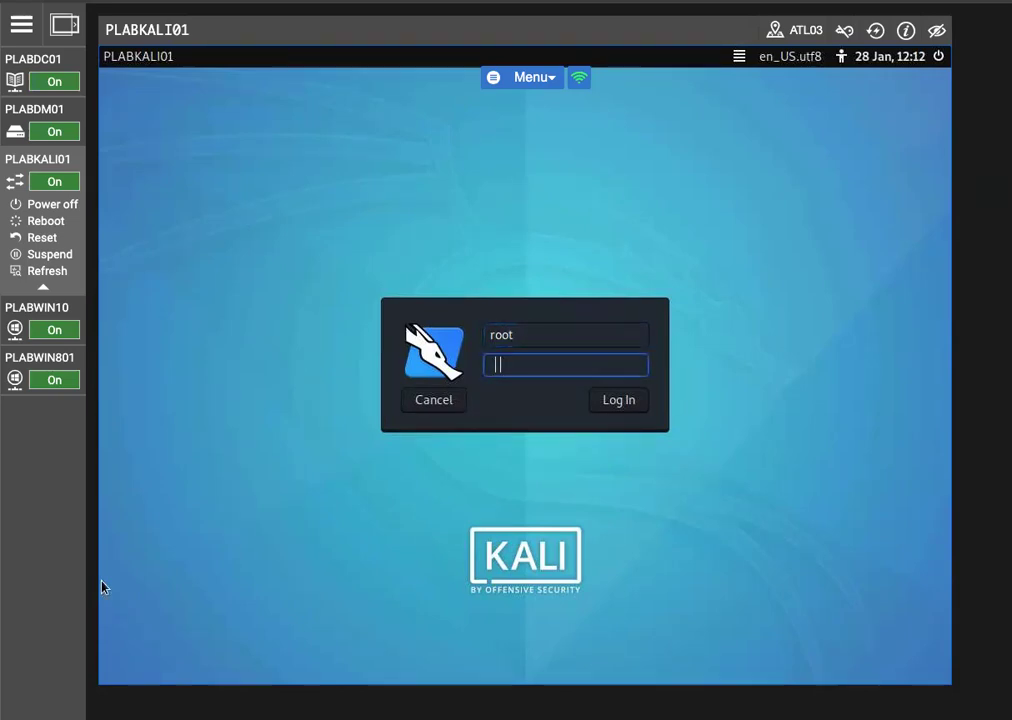
text(0rd)
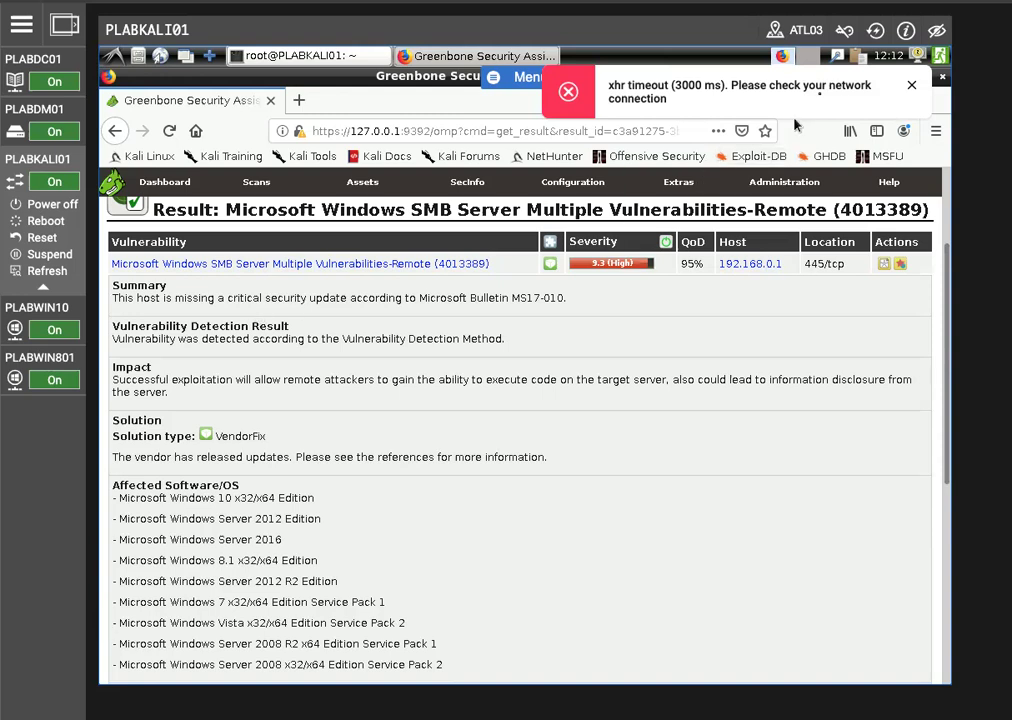
click(911, 85)
Open the scan Tasks page and start the existing PLABDC01 task again
mouse_move(573, 190)
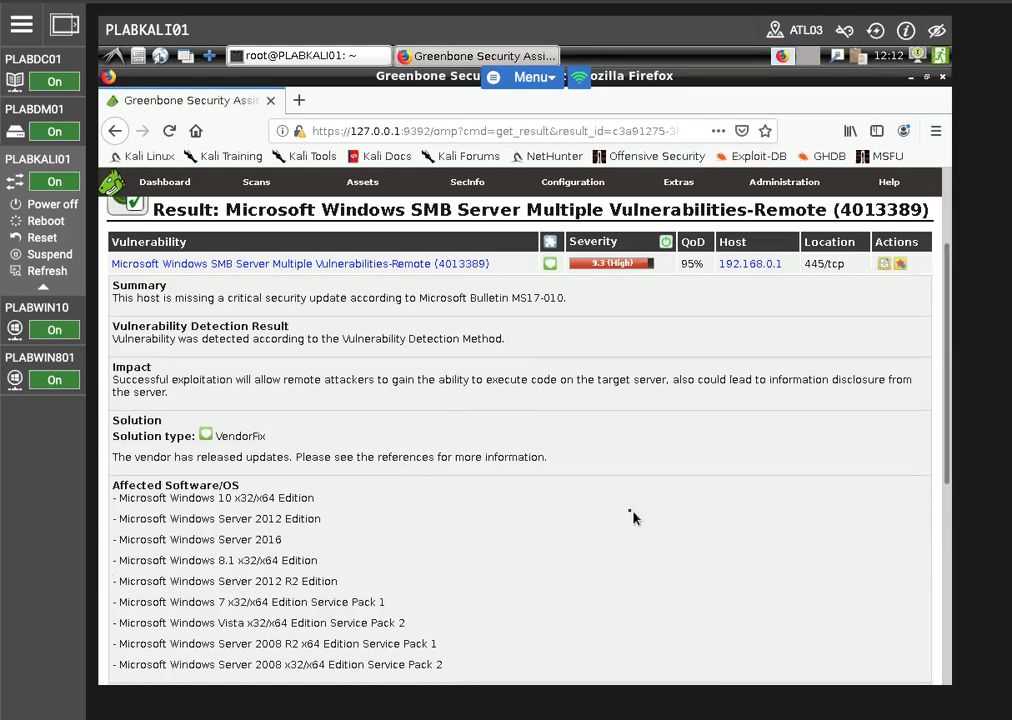
scroll(560, 484, up, 2)
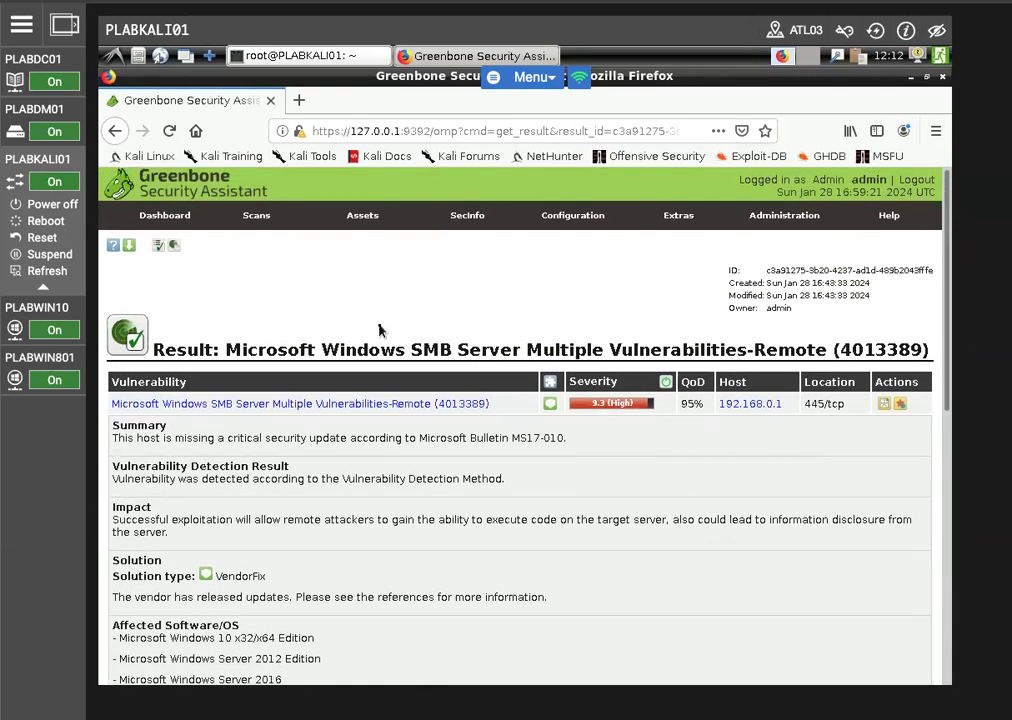
mouse_move(250, 233)
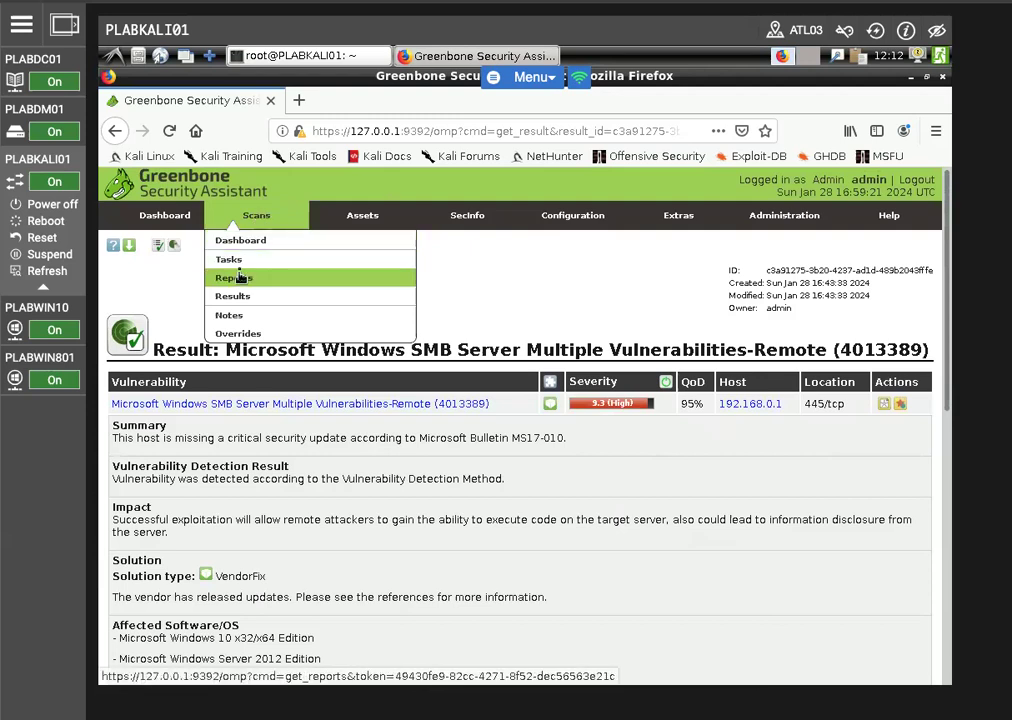
click(232, 266)
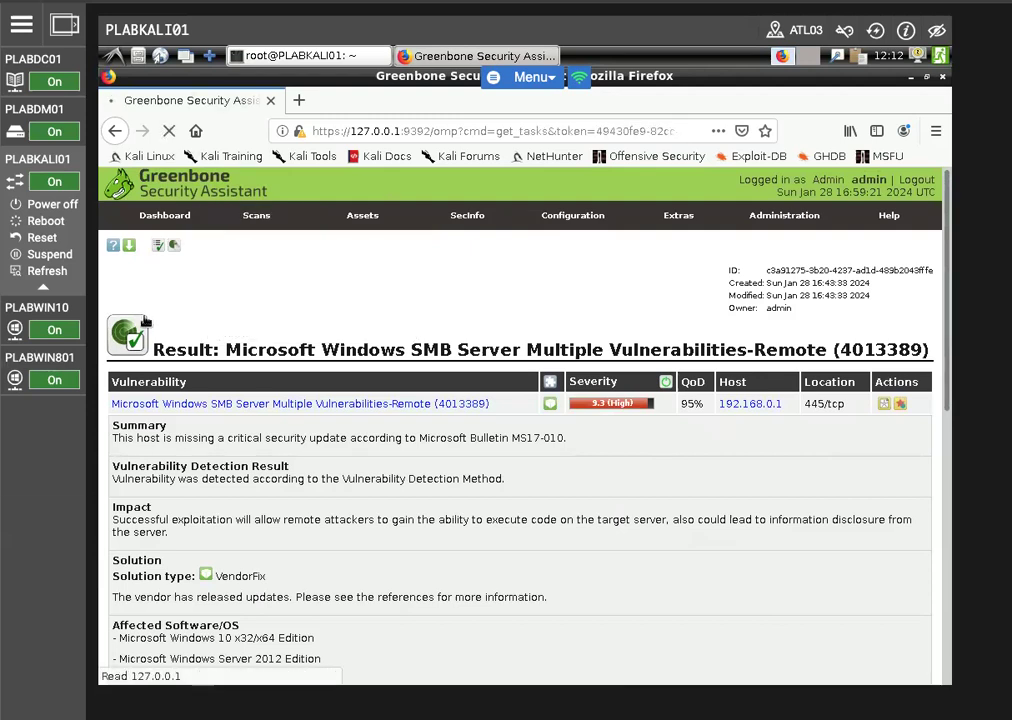
mouse_move(129, 248)
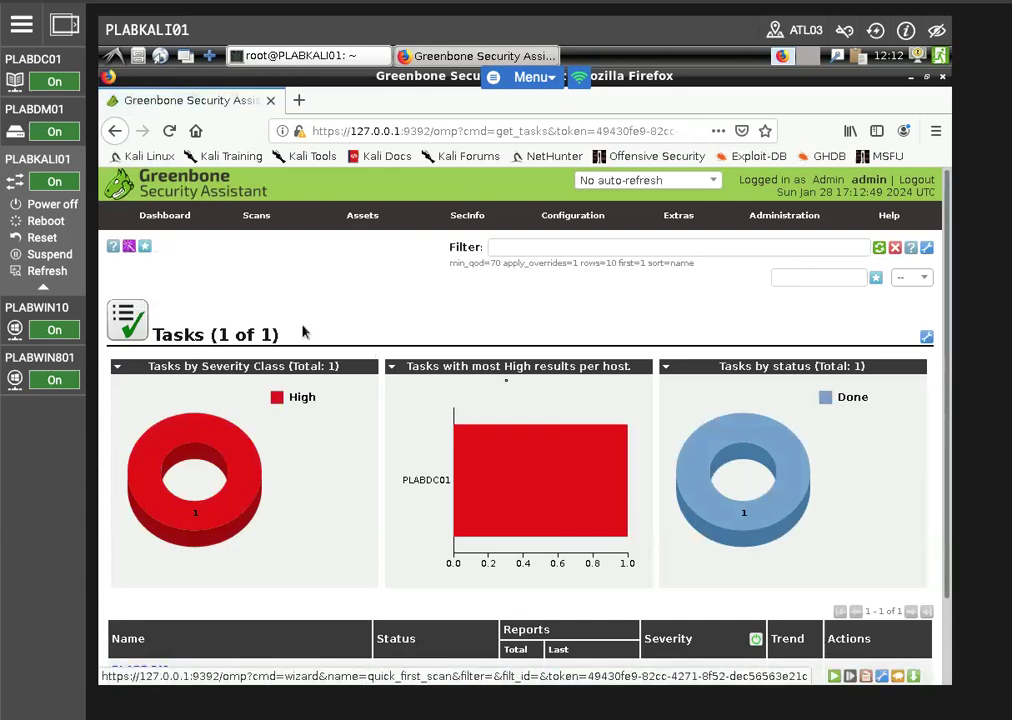
scroll(390, 310, down, 2)
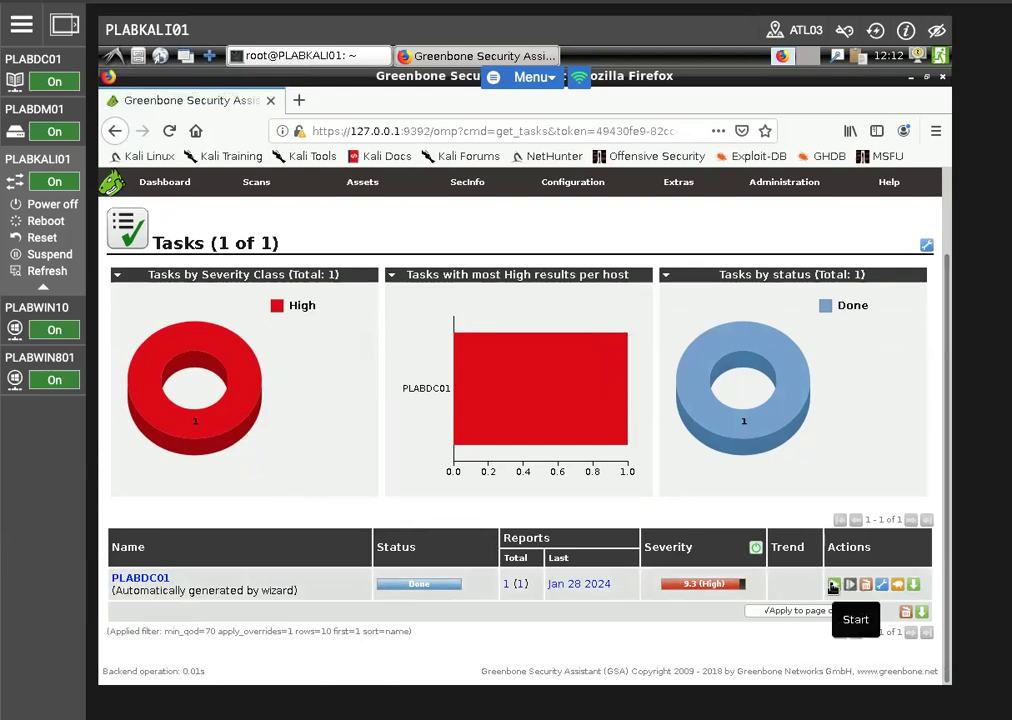
click(833, 586)
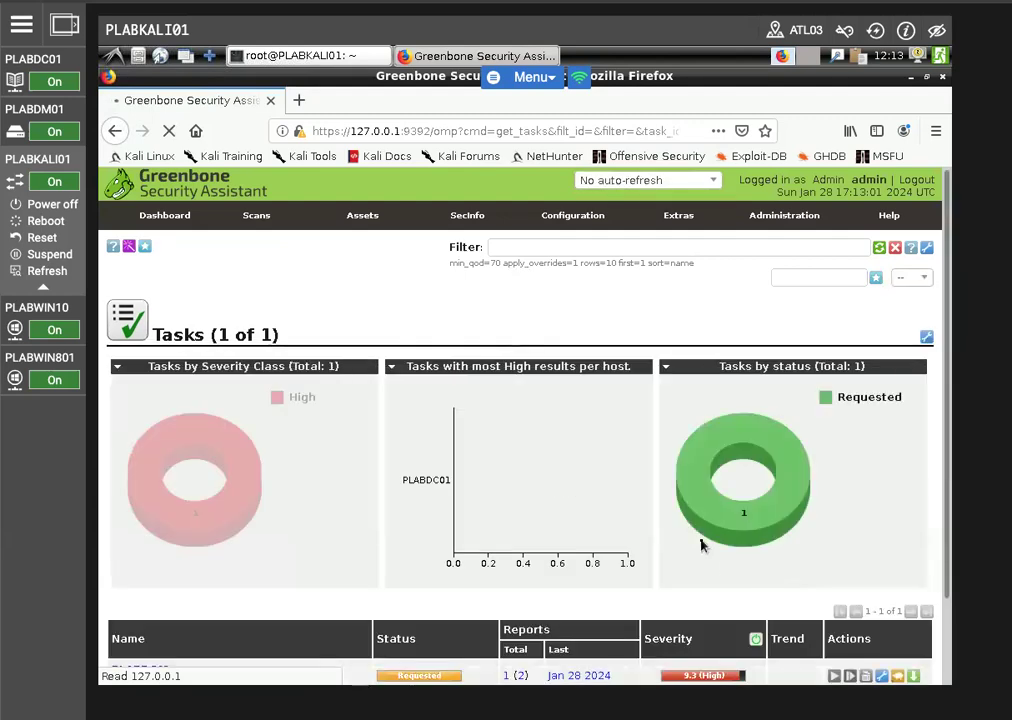
Reload the task list to follow the PLABDC01 scan's status until the scan finishes
mouse_move(241, 516)
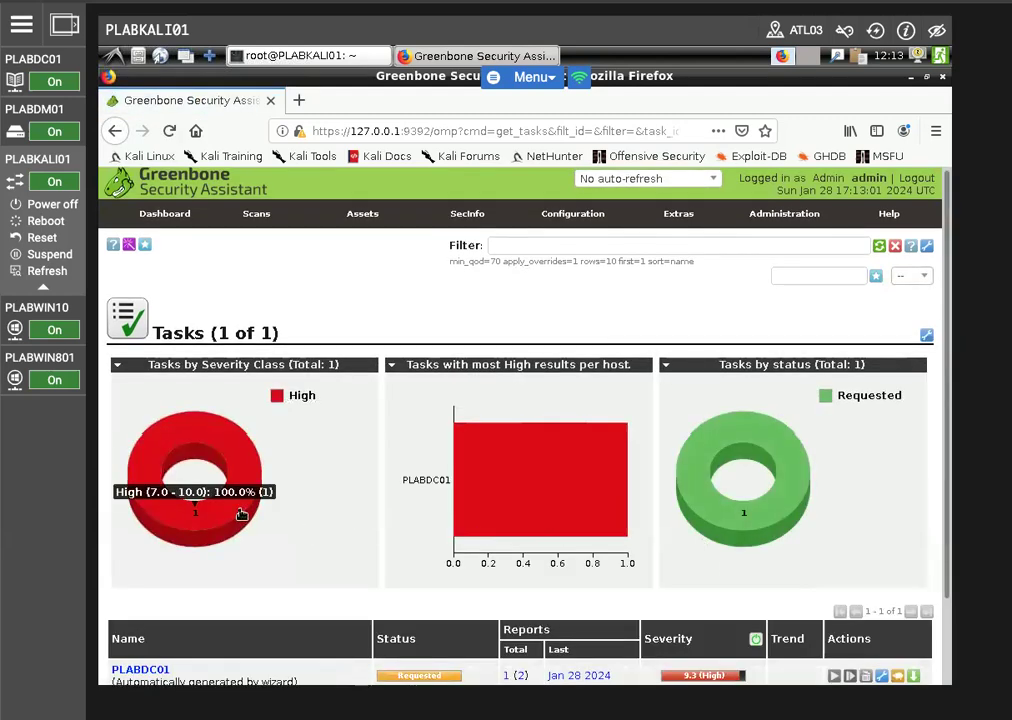
scroll(241, 516, down, 2)
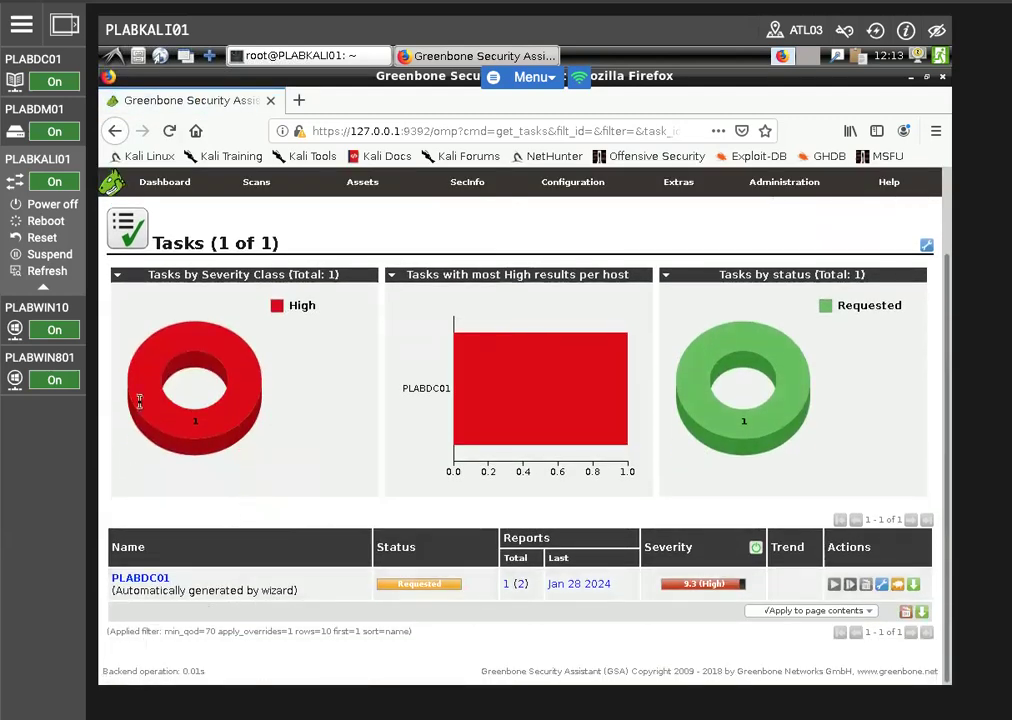
click(167, 132)
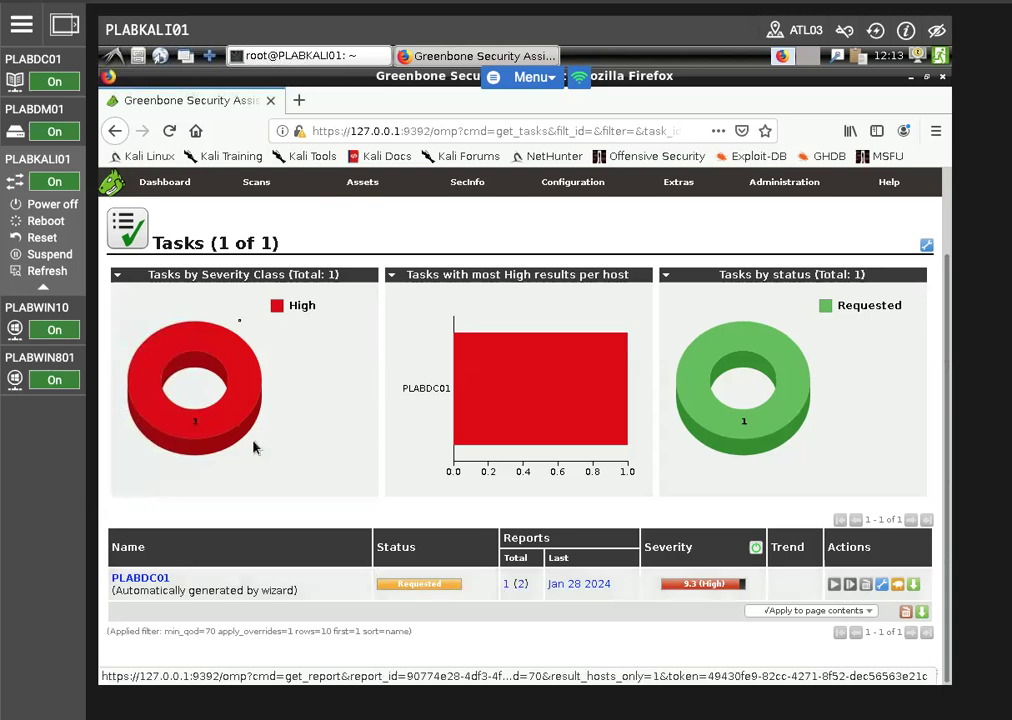
click(169, 130)
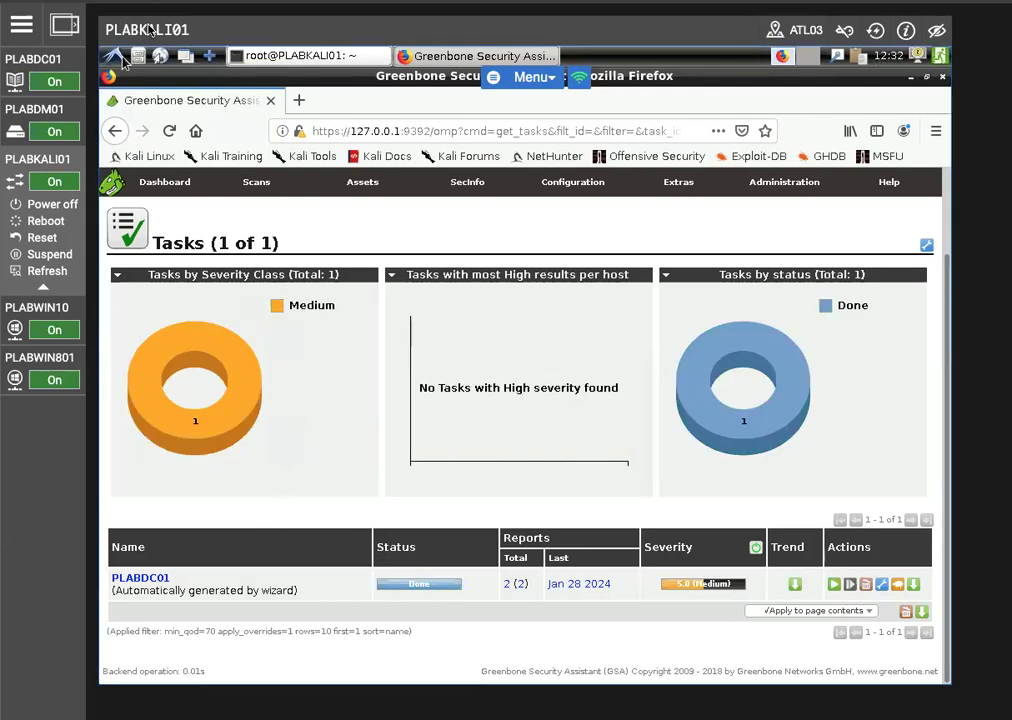
click(14, 131)
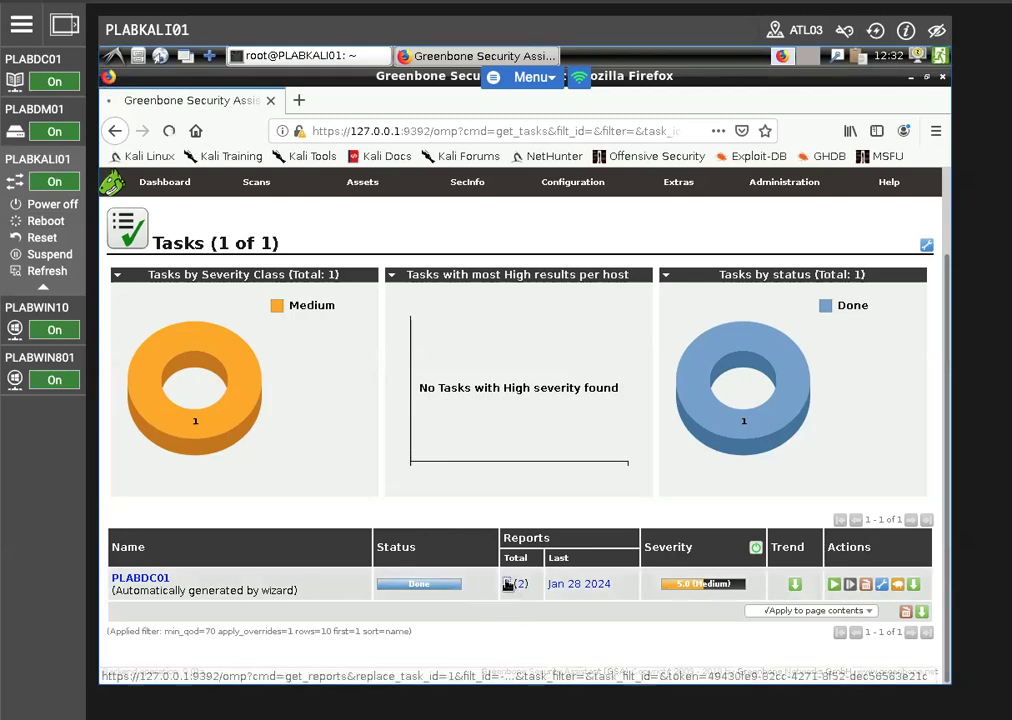
List the PLABDC01 task's reports and open the one dated Sun Jan 28 17:13:01 2024
click(510, 584)
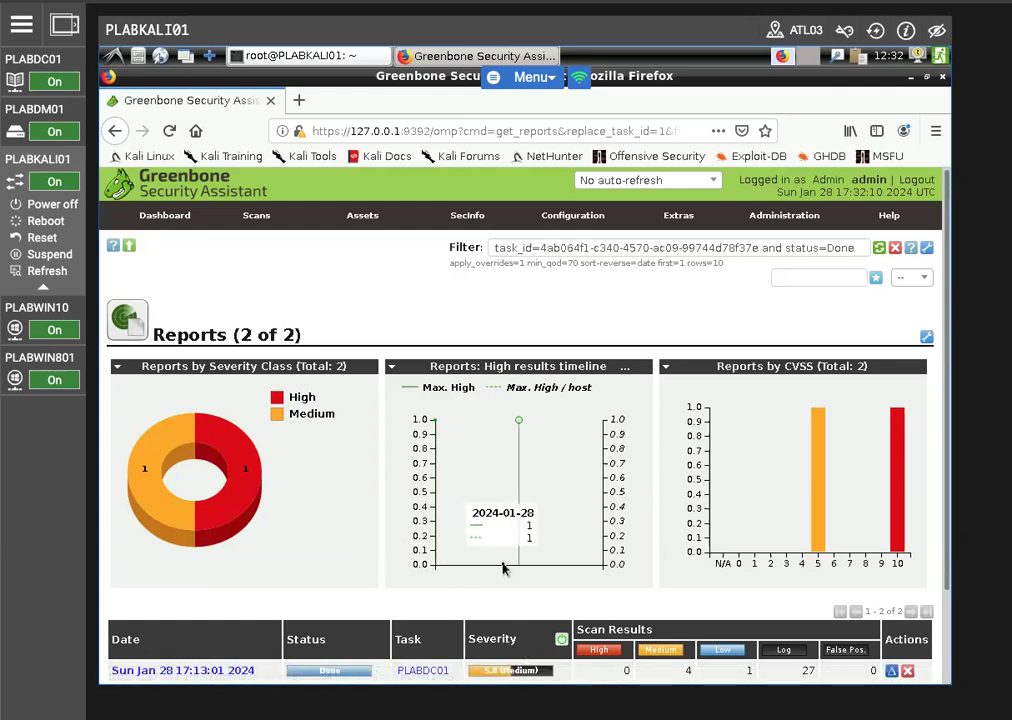
scroll(503, 567, down, 2)
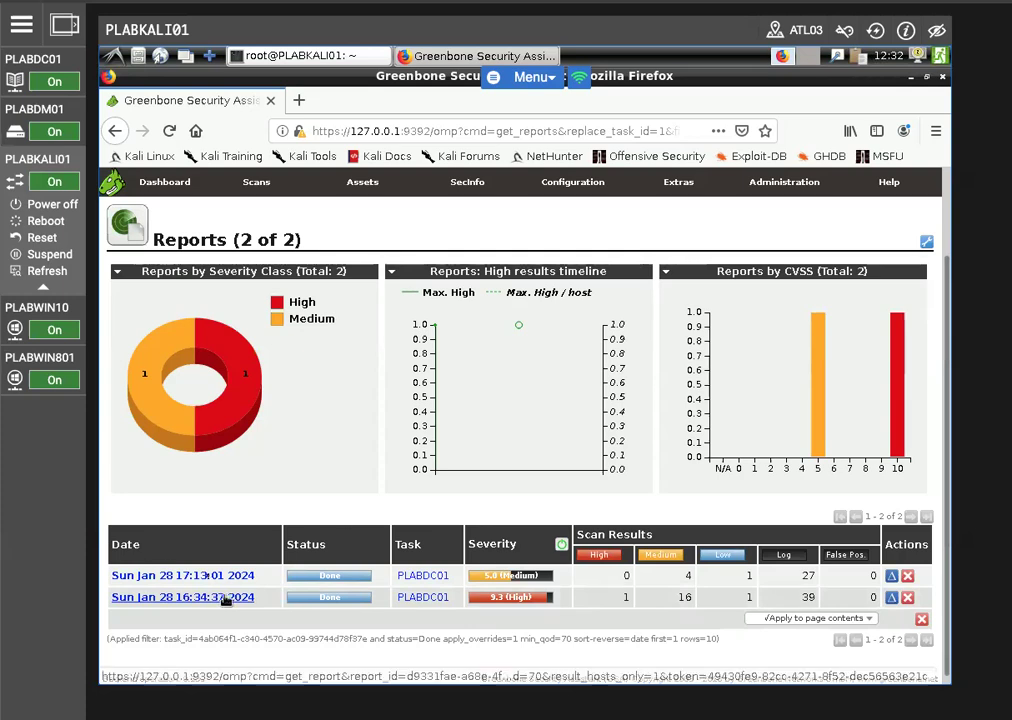
click(236, 576)
drag(236, 576, 206, 580)
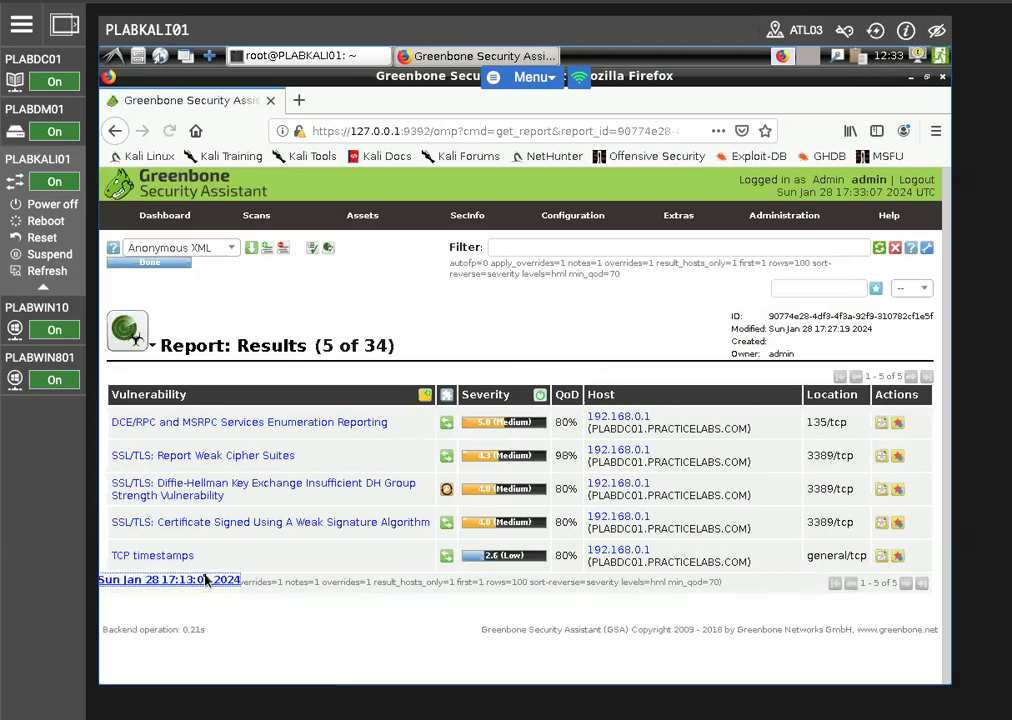